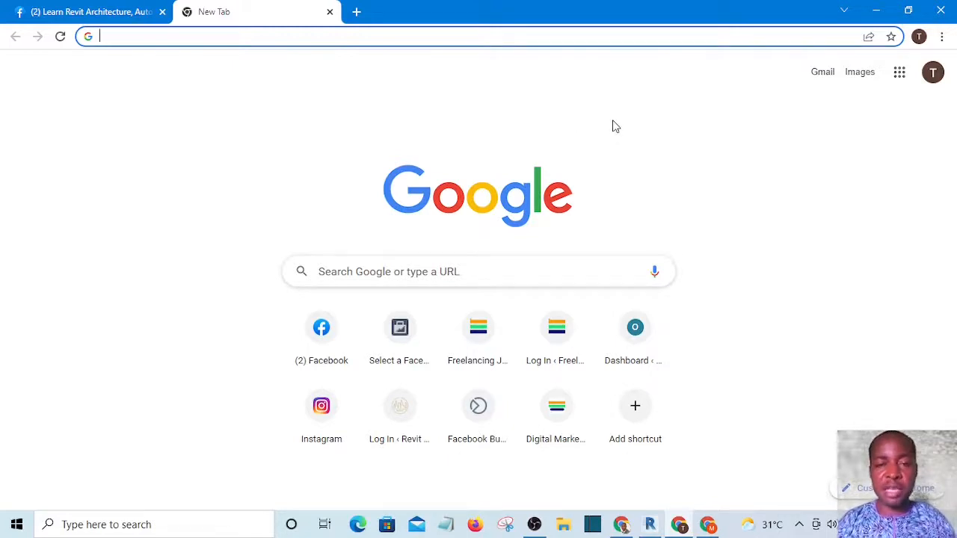
- Switch to the open Facebook session and go to its home feed
{"action": "left_click", "coordinate": [113, 13]}
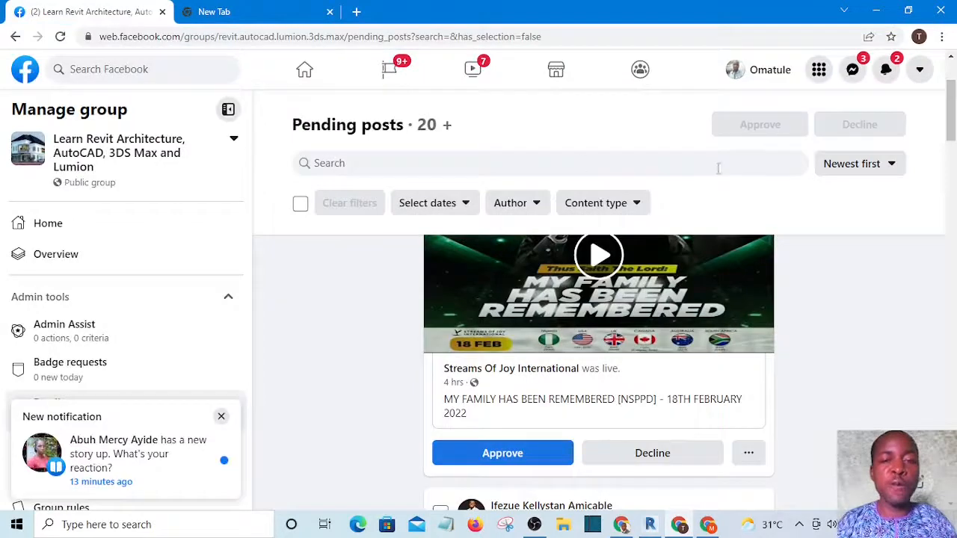
{"action": "left_click", "coordinate": [311, 75]}
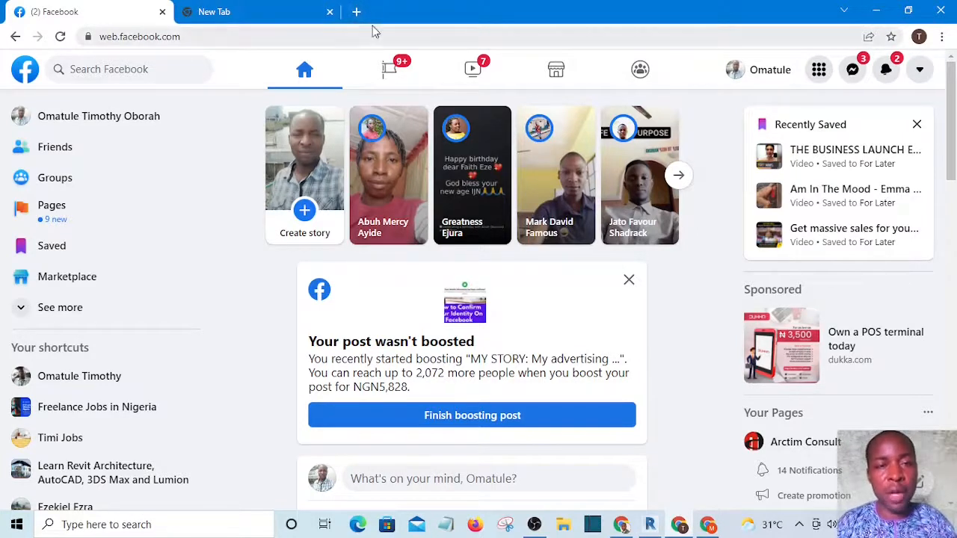
{"action": "left_click", "coordinate": [357, 13]}
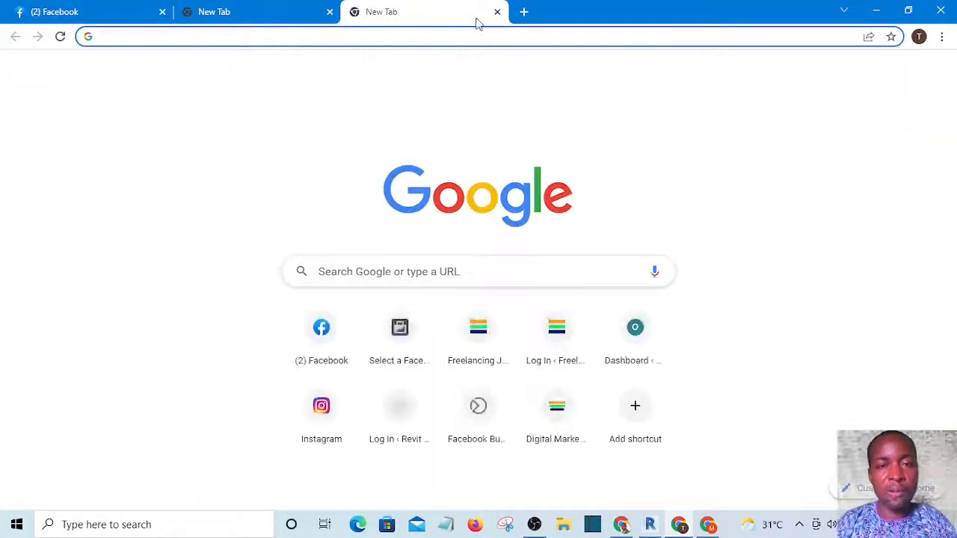
{"action": "left_click", "coordinate": [498, 14]}
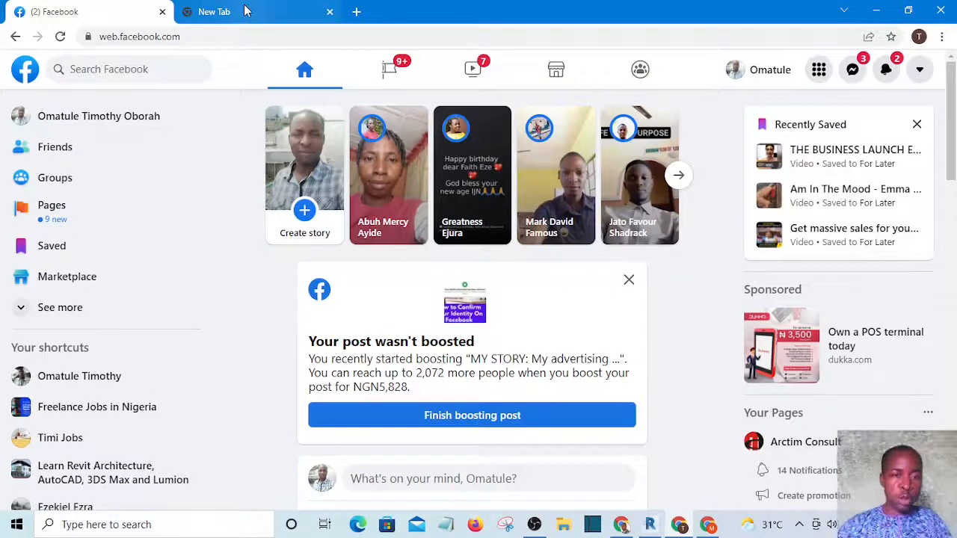
{"action": "left_click", "coordinate": [329, 12]}
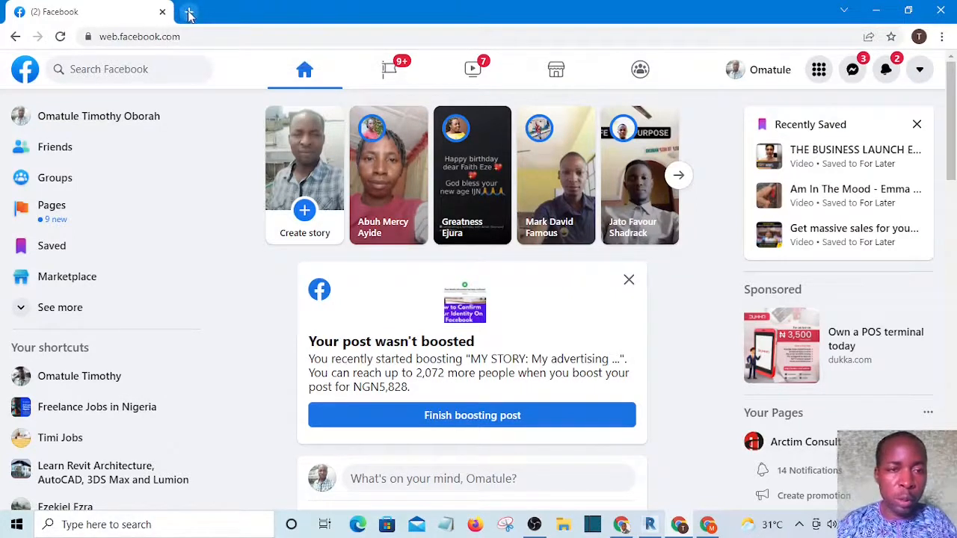
- Open business.facebook.com/create in a new browser tab
{"action": "left_click", "coordinate": [190, 14]}
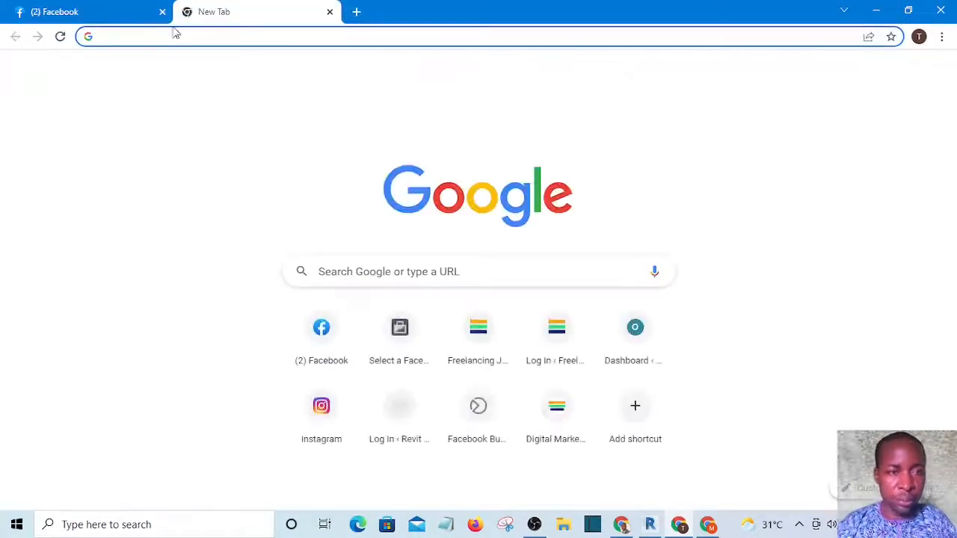
{"action": "left_click", "coordinate": [72, 12]}
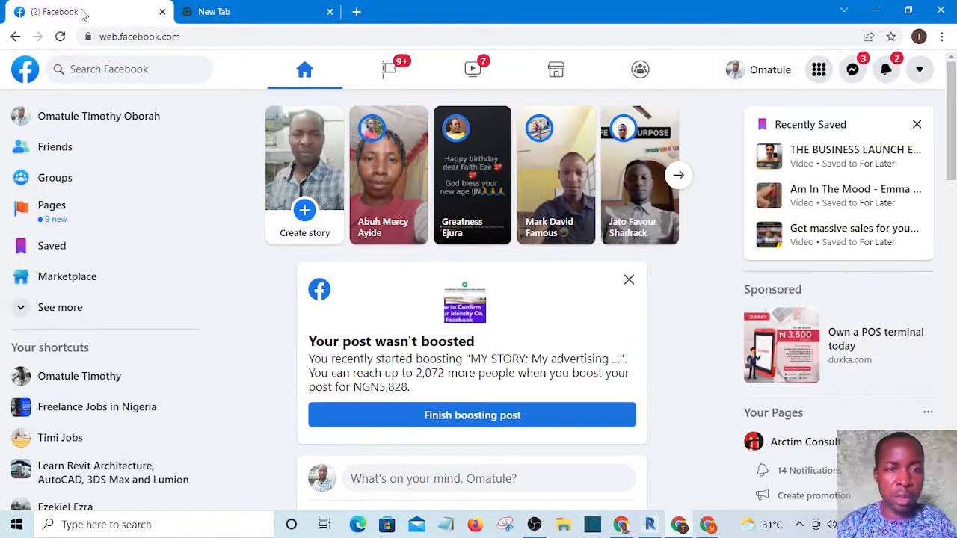
{"action": "left_click", "coordinate": [222, 12]}
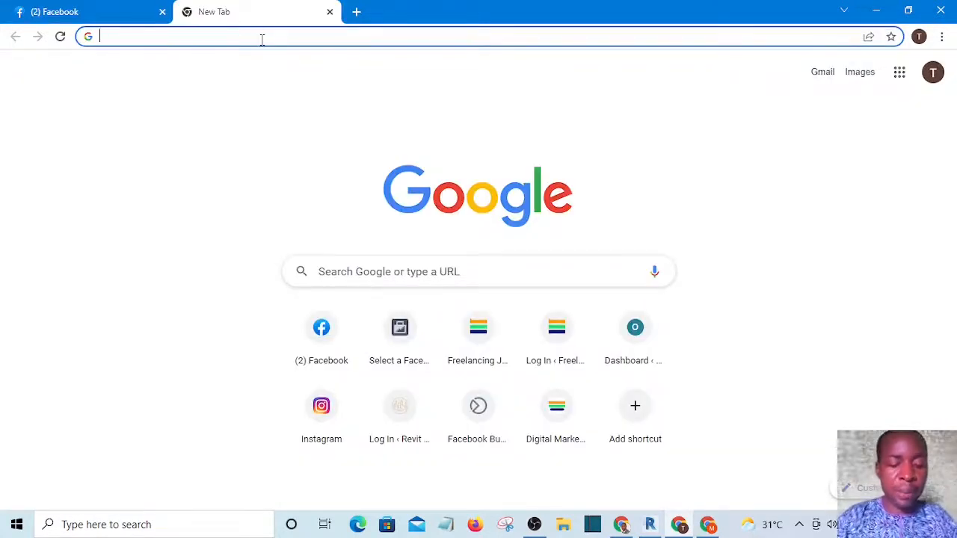
{"action": "type", "text": "busine"}
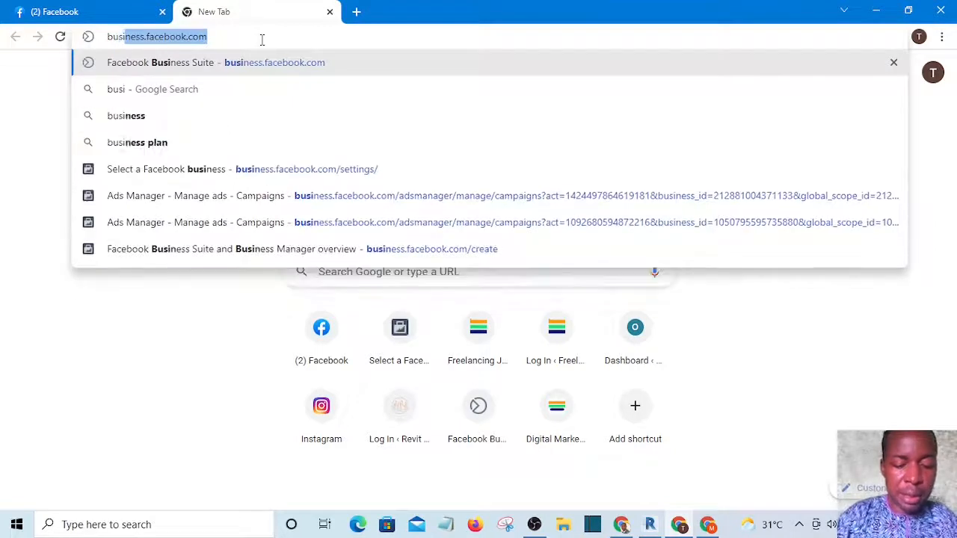
{"action": "type", "text": "ss"}
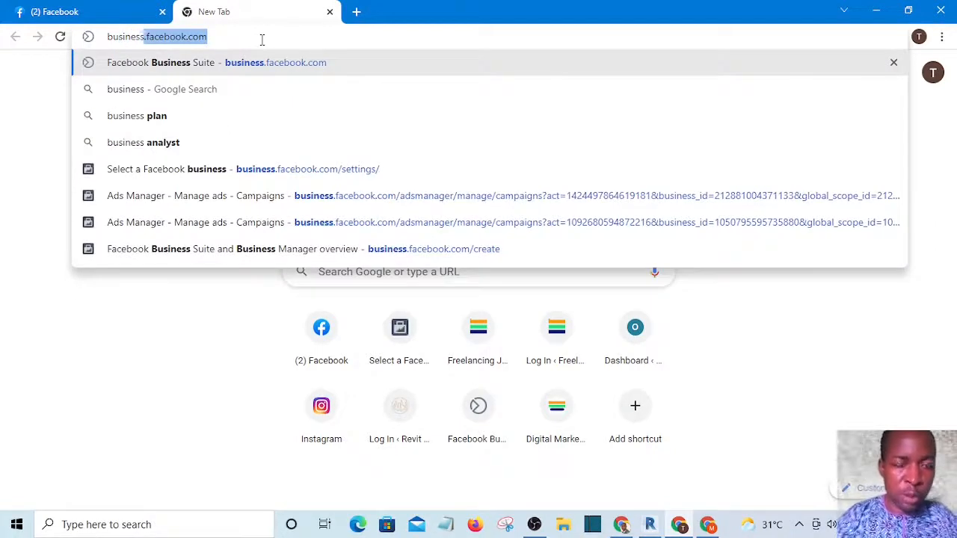
{"action": "key", "text": "Right"}
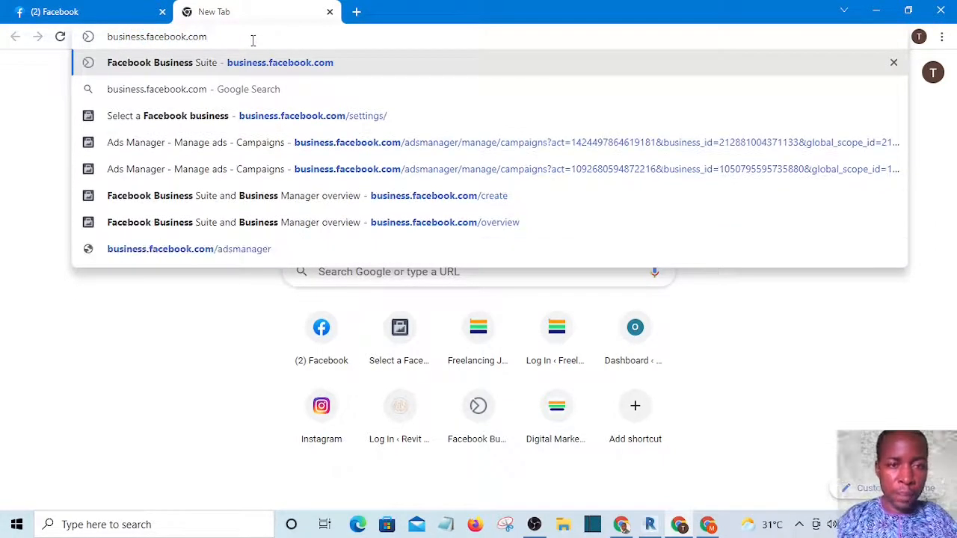
{"action": "type", "text": "/"}
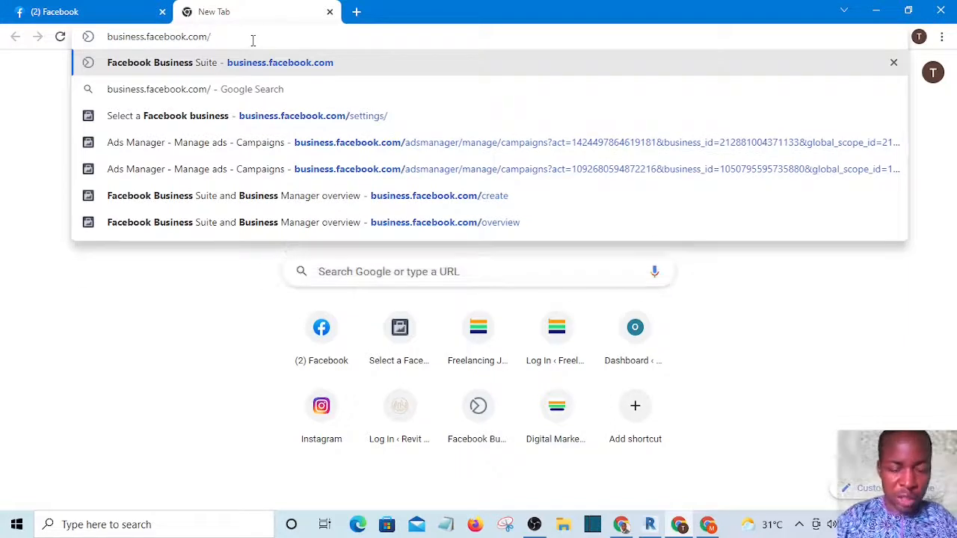
{"action": "type", "text": "create"}
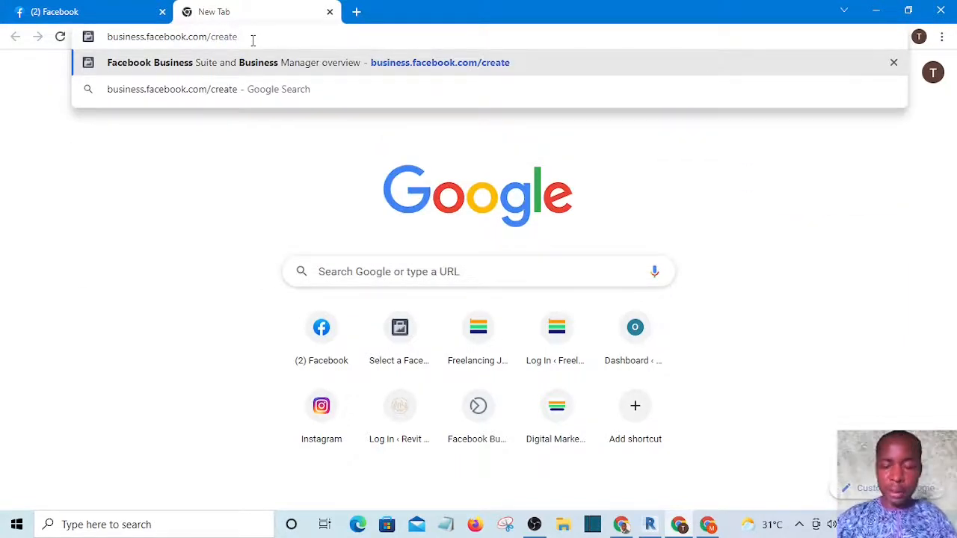
{"action": "key", "text": "Return"}
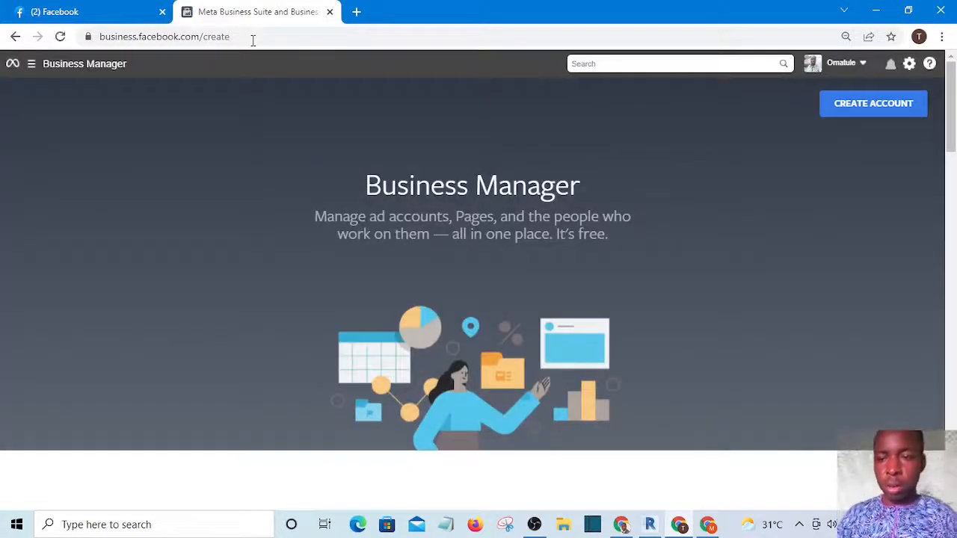
- Open the Business Manager account creation form and enter the business and account name
{"action": "scroll", "coordinate": [438, 190], "scroll_direction": "down", "scroll_amount": 5}
{"action": "scroll", "coordinate": [439, 179], "scroll_direction": "up", "scroll_amount": 5}
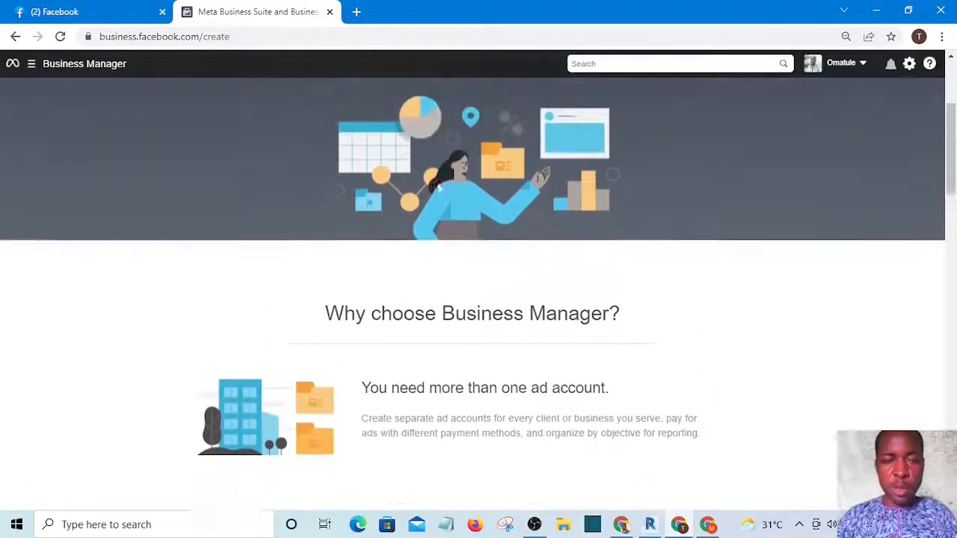
{"action": "scroll", "coordinate": [438, 179], "scroll_direction": "down", "scroll_amount": 5}
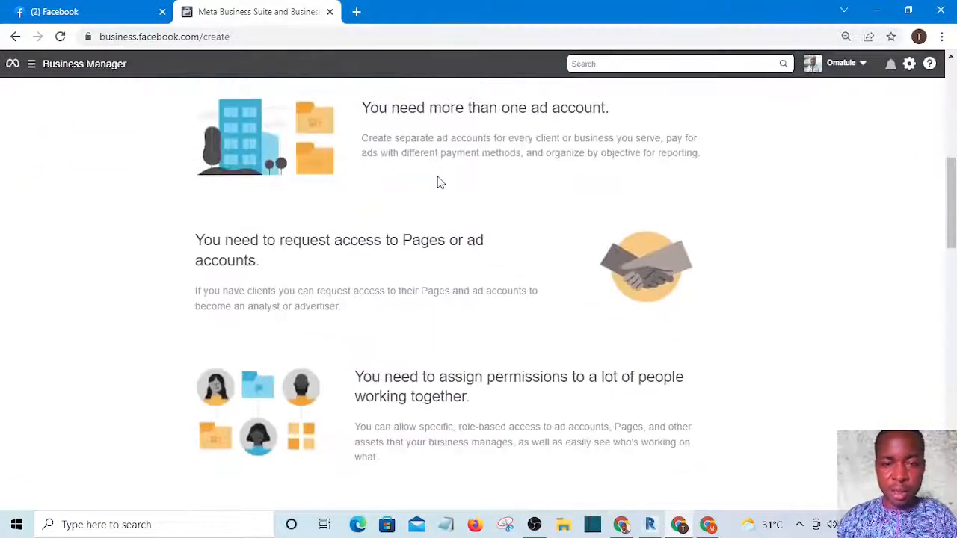
{"action": "scroll", "coordinate": [439, 182], "scroll_direction": "up", "scroll_amount": 5}
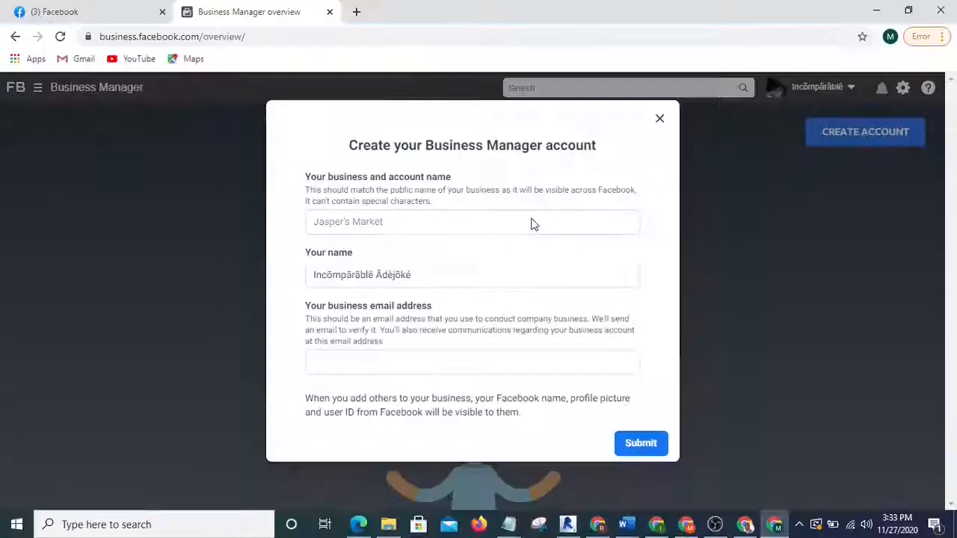
{"action": "left_click", "coordinate": [348, 218]}
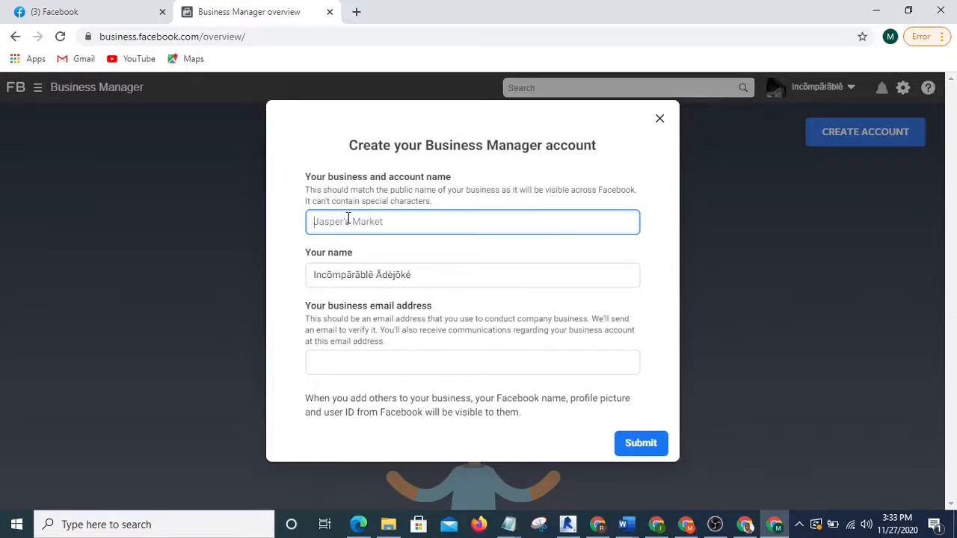
{"action": "type", "text": "M"}
{"action": "key", "text": "BackSpace"}
{"action": "type", "text": "Mariam"}
{"action": "left_click", "coordinate": [432, 274]}
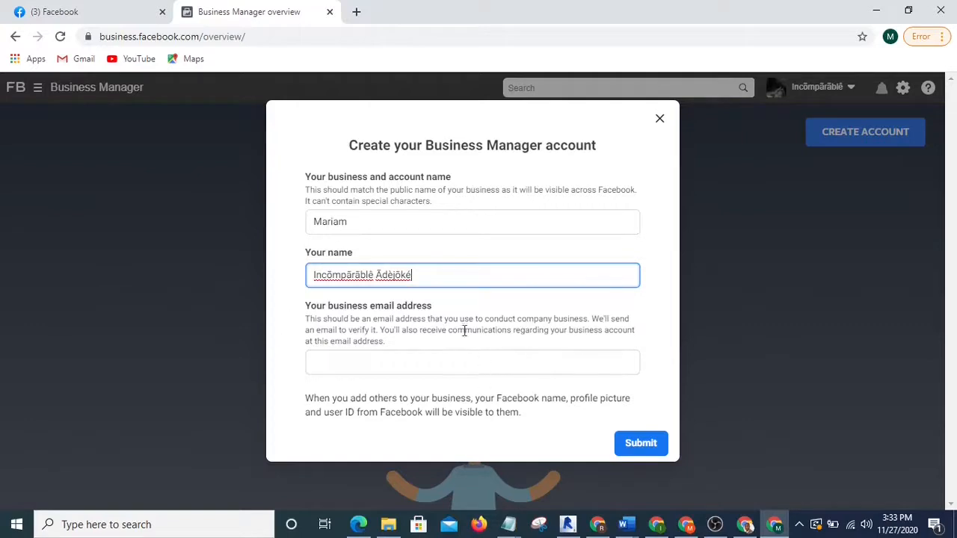
- Enter the business email address and submit the Business Manager account form
{"action": "left_click", "coordinate": [386, 362]}
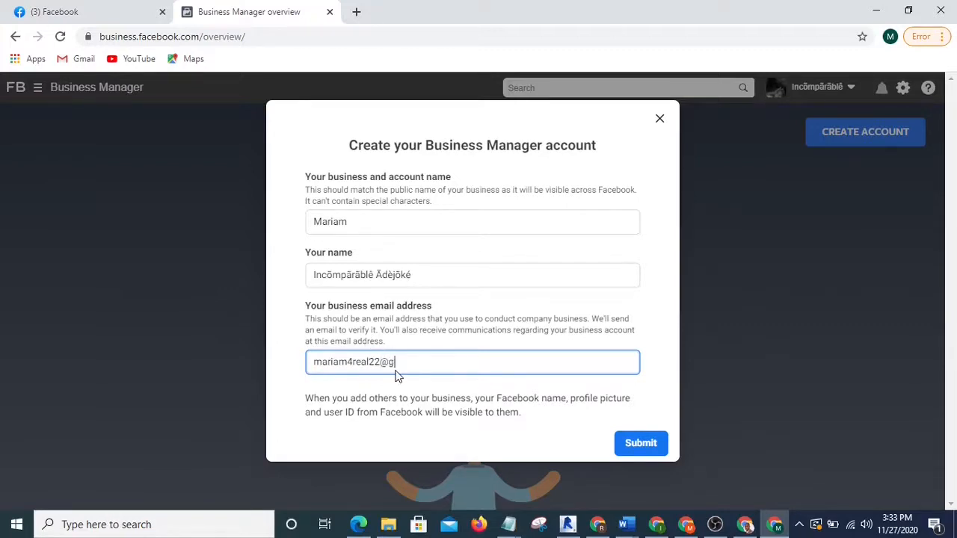
{"action": "type", "text": "ail.com"}
{"action": "left_click", "coordinate": [640, 445]}
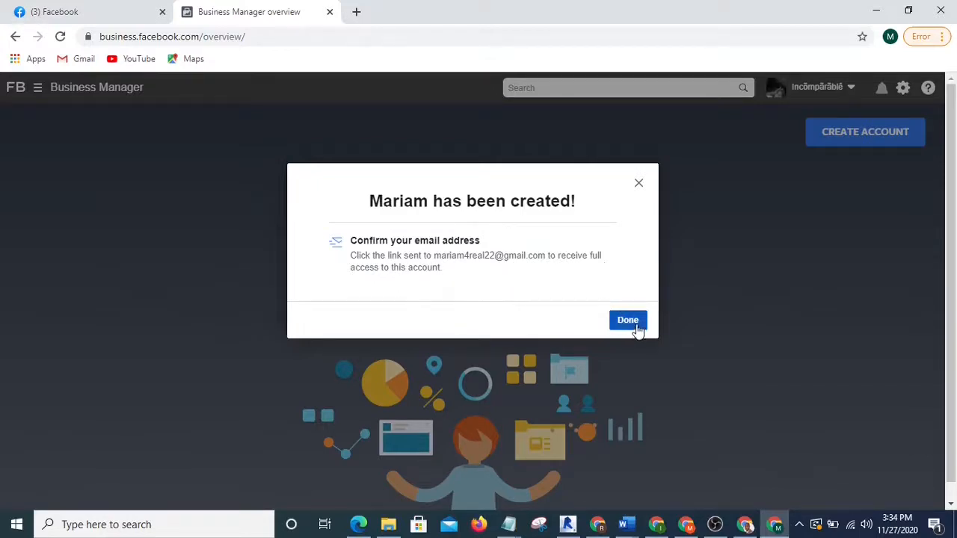
- Open Gmail in a new tab and confirm the business email address through Facebook's message among the Social emails
{"action": "left_click", "coordinate": [357, 12]}
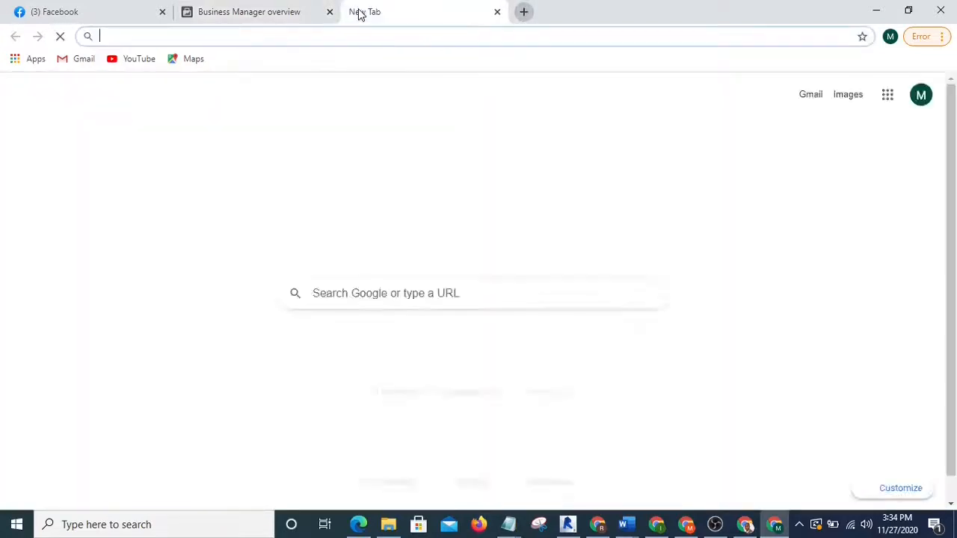
{"action": "left_click", "coordinate": [810, 96]}
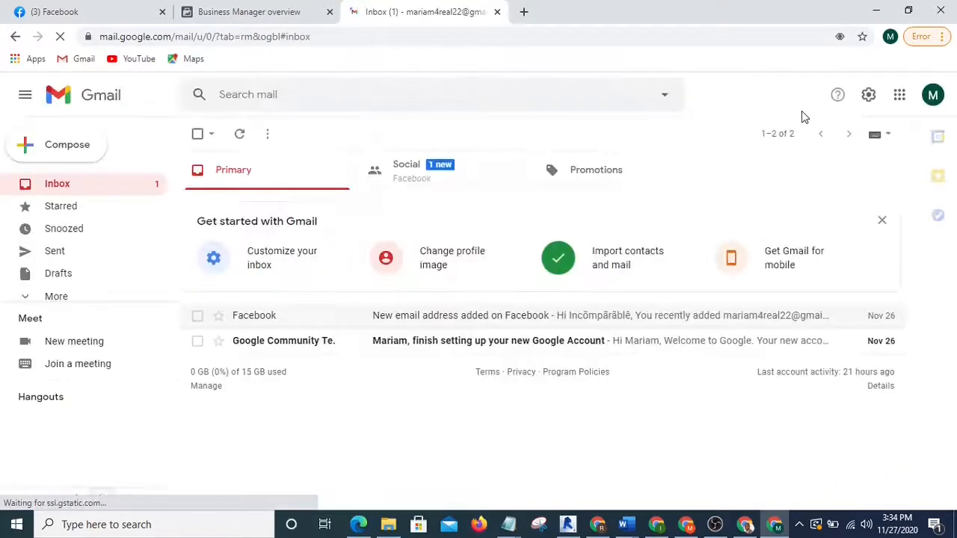
{"action": "left_click", "coordinate": [412, 175]}
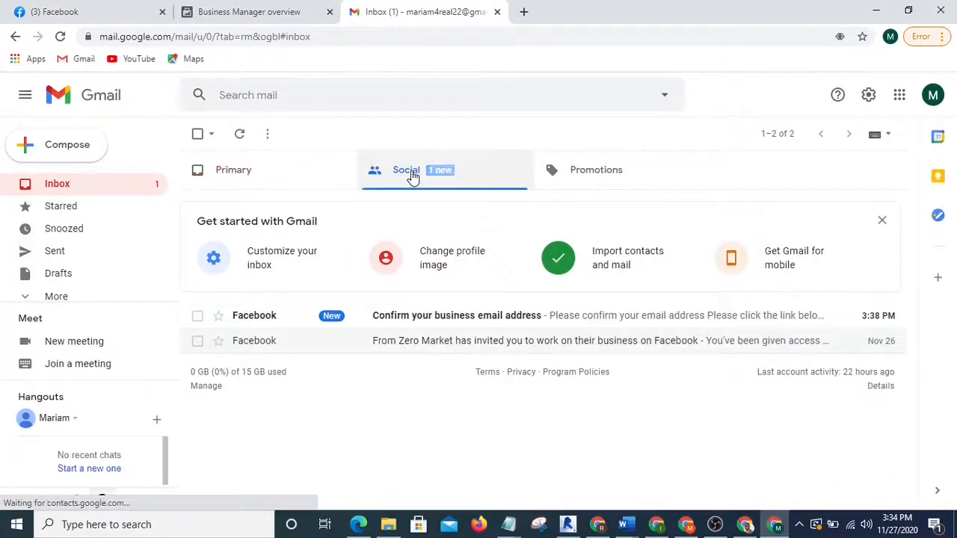
{"action": "left_click", "coordinate": [436, 319]}
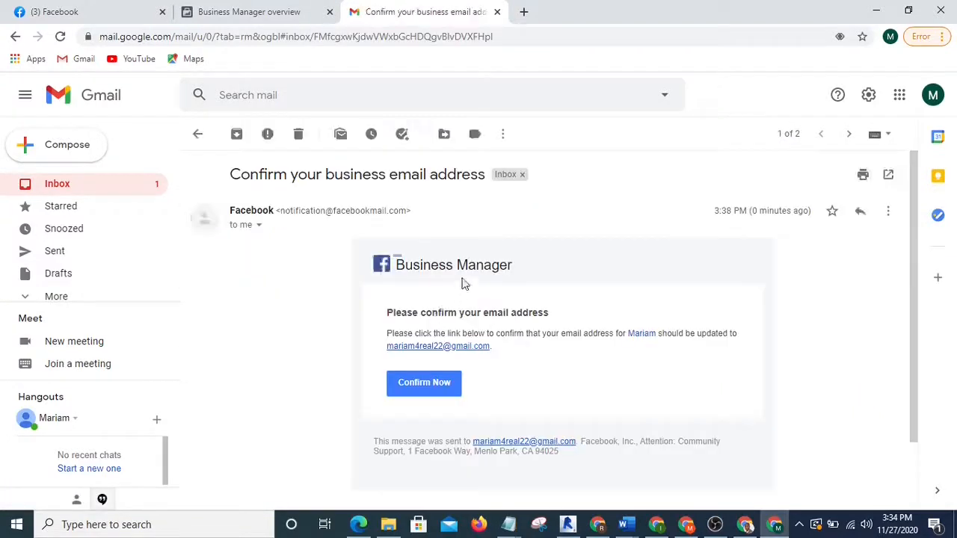
{"action": "left_click", "coordinate": [437, 386]}
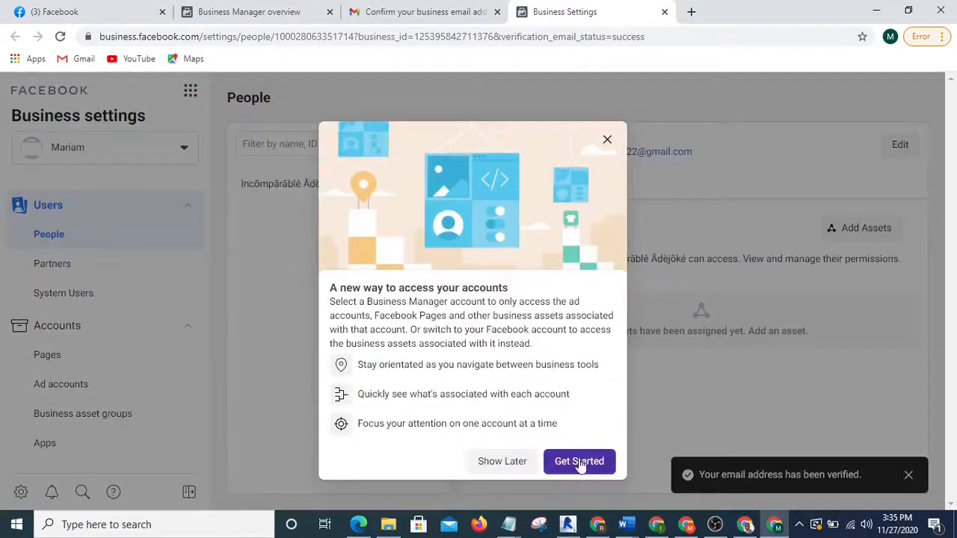
- Go through the introduction to the new way of accessing accounts and dismiss its tour in Business settings
{"action": "left_click", "coordinate": [581, 462]}
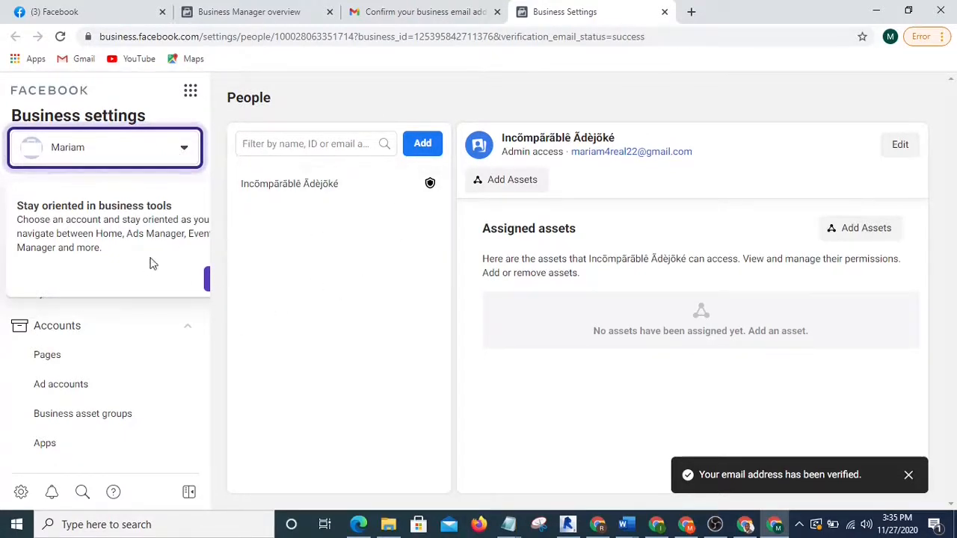
{"action": "left_click", "coordinate": [269, 272]}
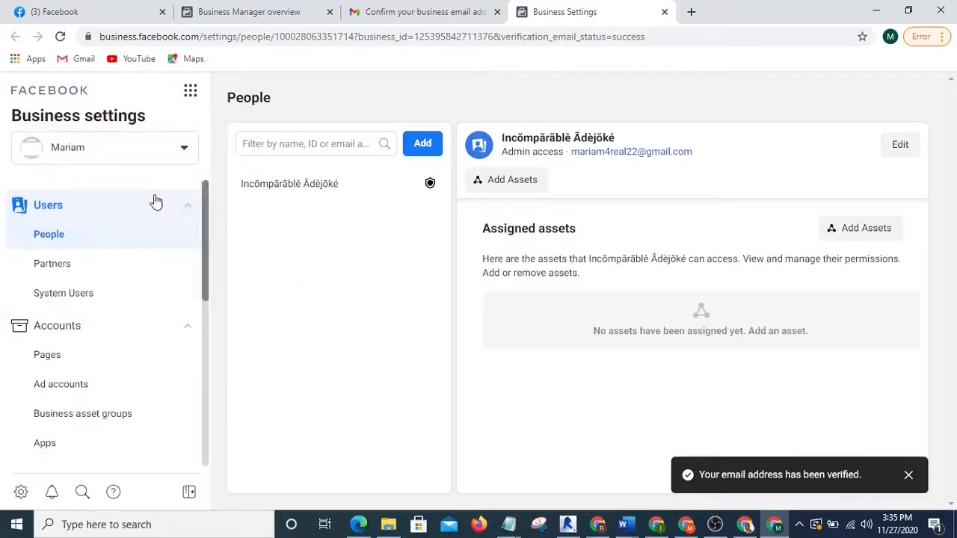
{"action": "scroll", "coordinate": [205, 207], "scroll_direction": "down", "scroll_amount": 2}
{"action": "scroll", "coordinate": [210, 207], "scroll_direction": "up", "scroll_amount": 2}
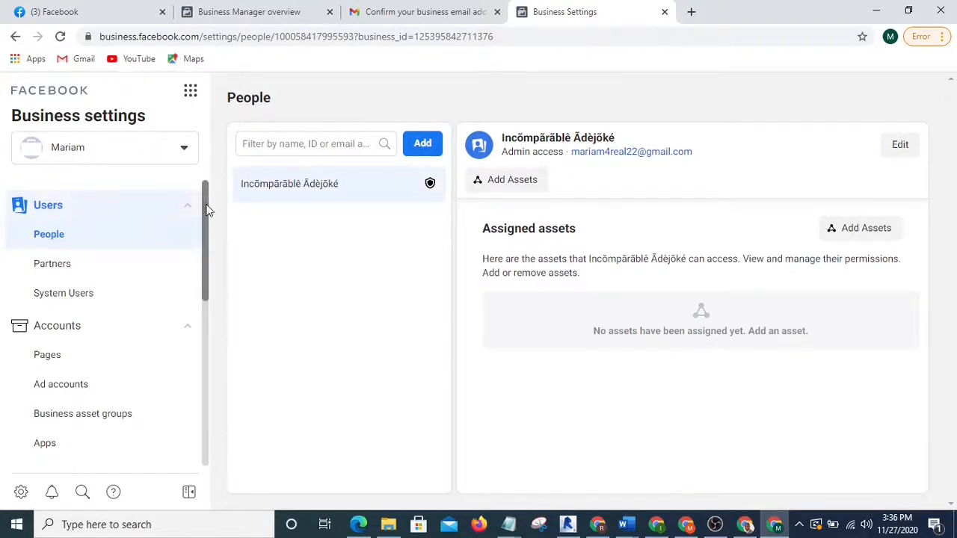
- Close the business asset groups introduction and open the Ad accounts section of Business settings
{"action": "left_click_drag", "start_coordinate": [207, 207], "coordinate": [211, 262]}
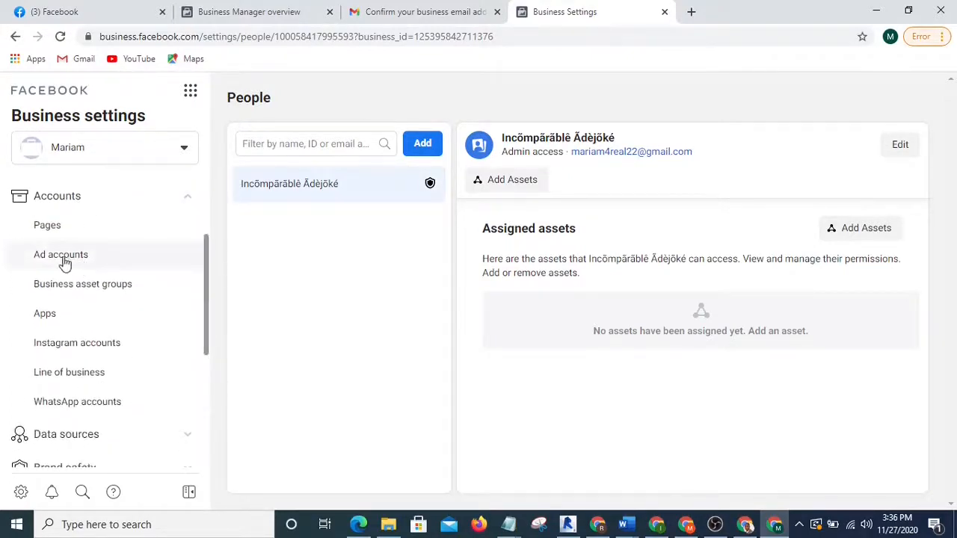
{"action": "left_click", "coordinate": [202, 281]}
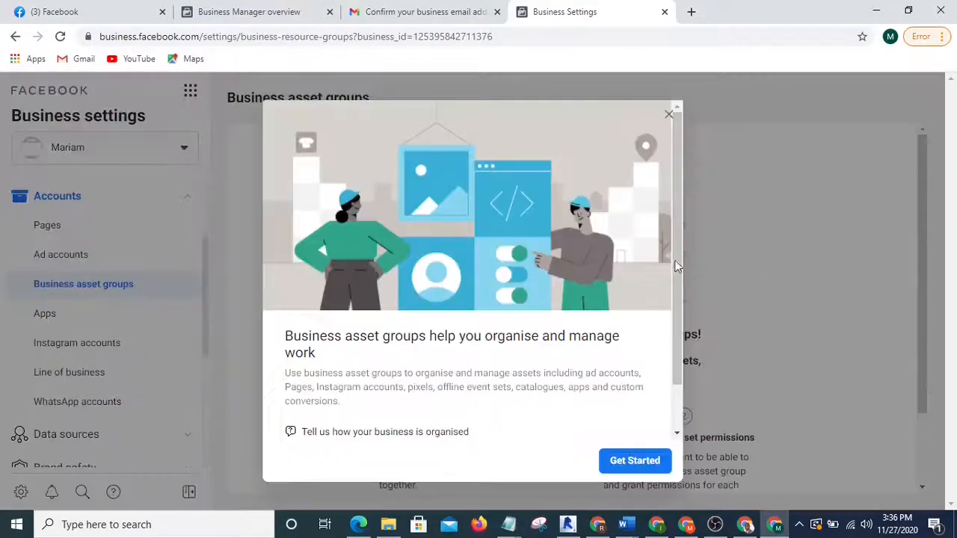
{"action": "left_click", "coordinate": [667, 115]}
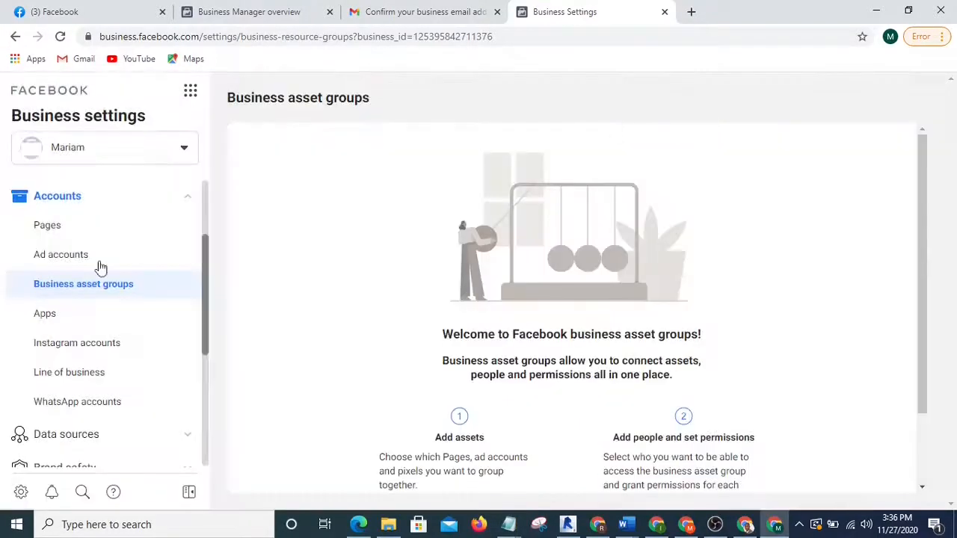
{"action": "left_click", "coordinate": [58, 258]}
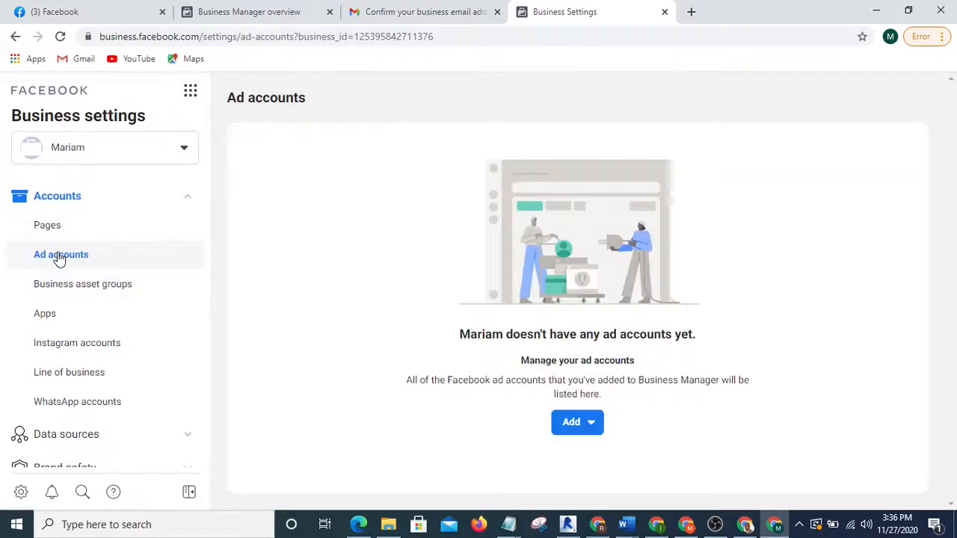
- Create a new ad account named Biz Consultant and designate it for use by my business
{"action": "left_click", "coordinate": [567, 424]}
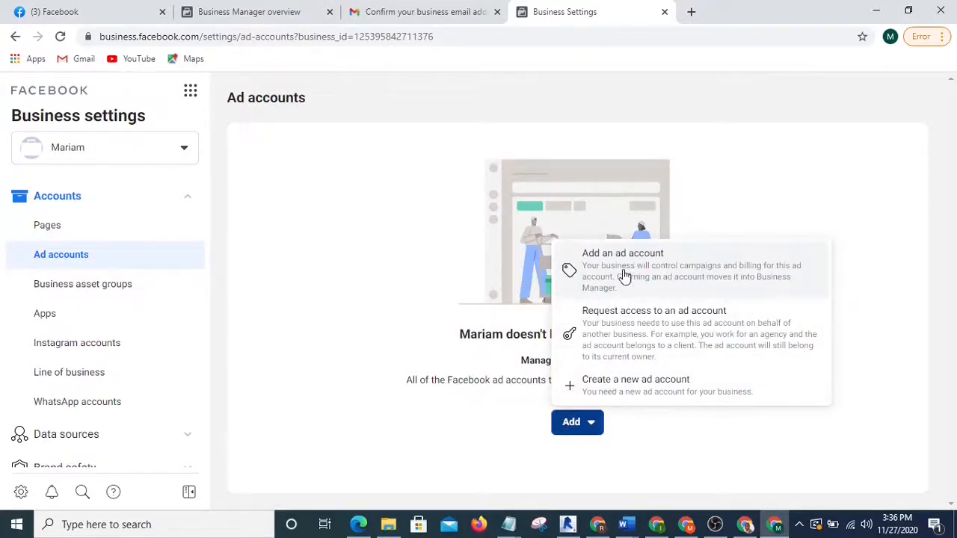
{"action": "left_click", "coordinate": [630, 385]}
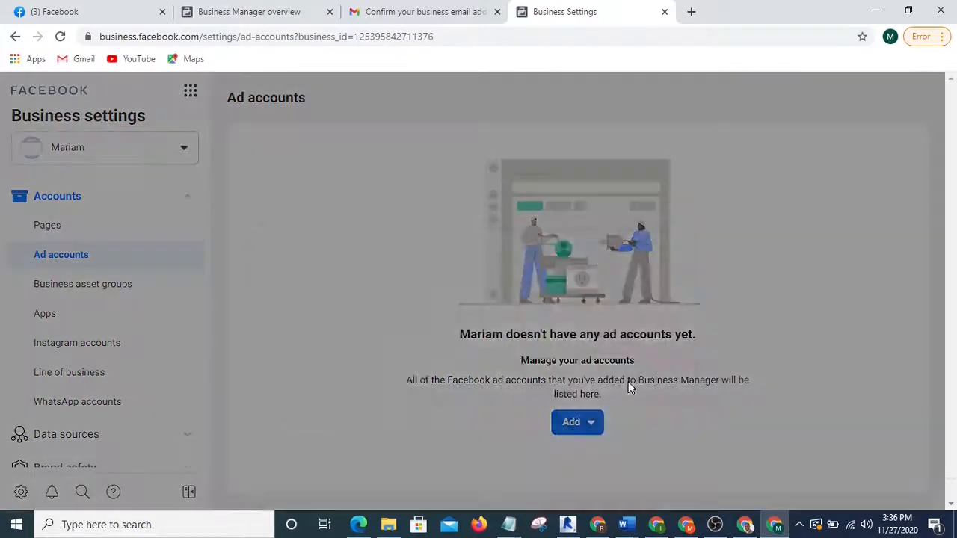
{"action": "left_click", "coordinate": [304, 302]}
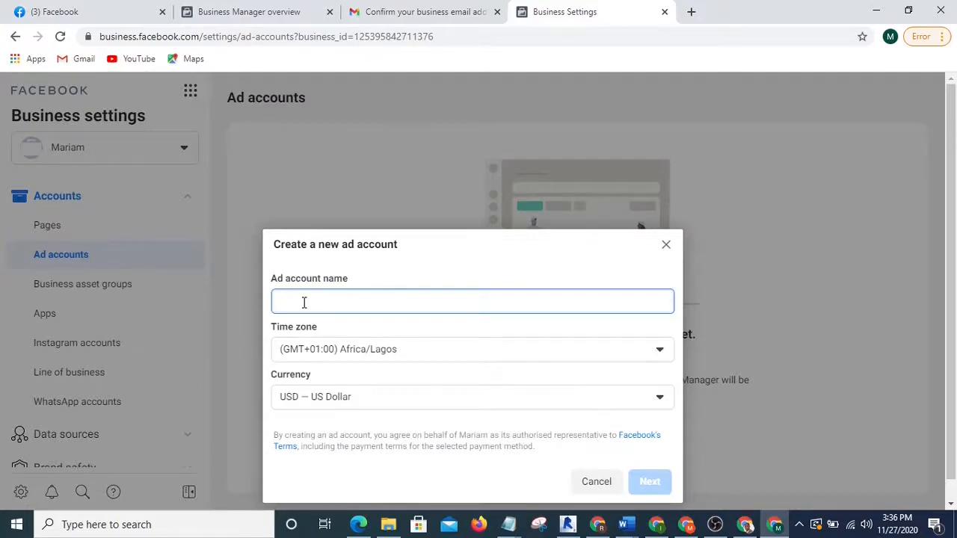
{"action": "type", "text": "Biz Consultant"}
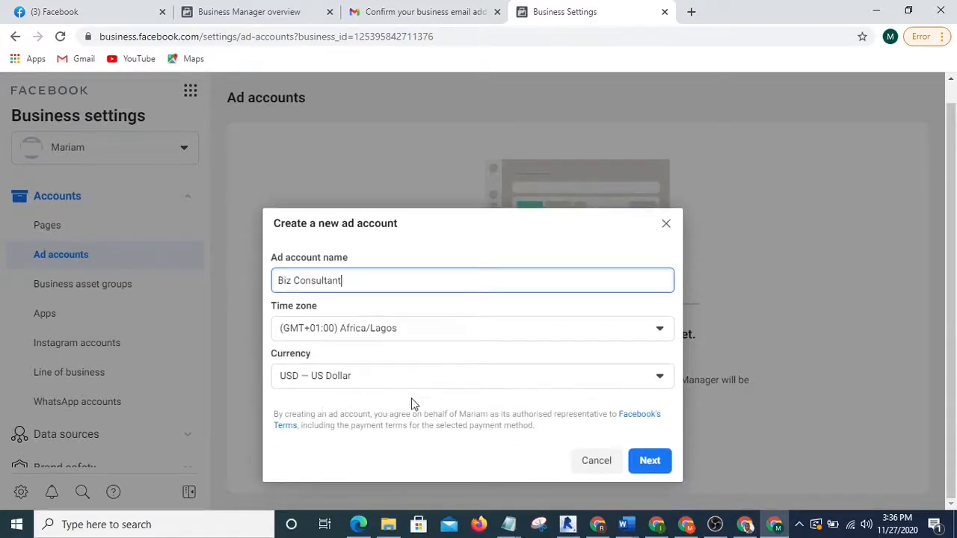
{"action": "left_click", "coordinate": [654, 463]}
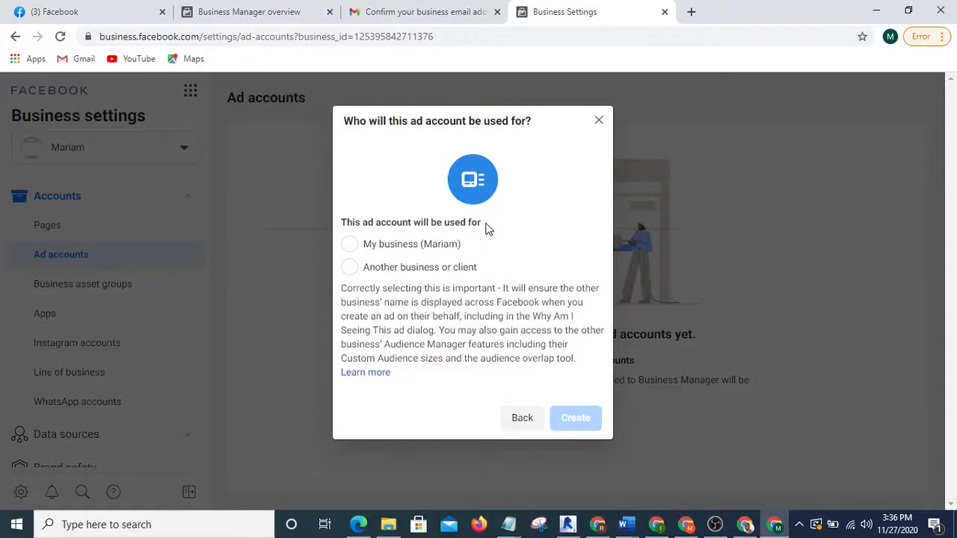
{"action": "left_click", "coordinate": [349, 247]}
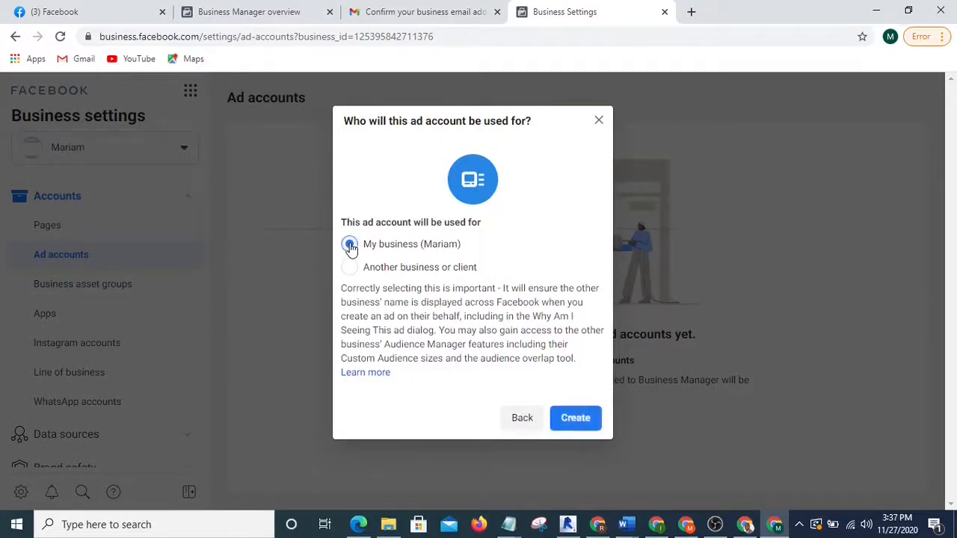
{"action": "left_click", "coordinate": [572, 419]}
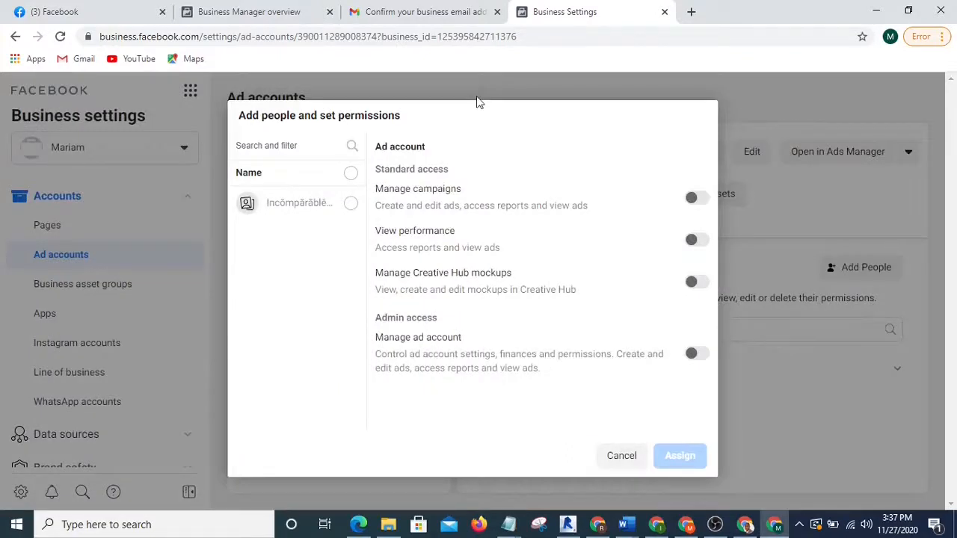
- Assign the listed person to the new ad account with Manage ad account admin access
{"action": "left_click", "coordinate": [351, 205]}
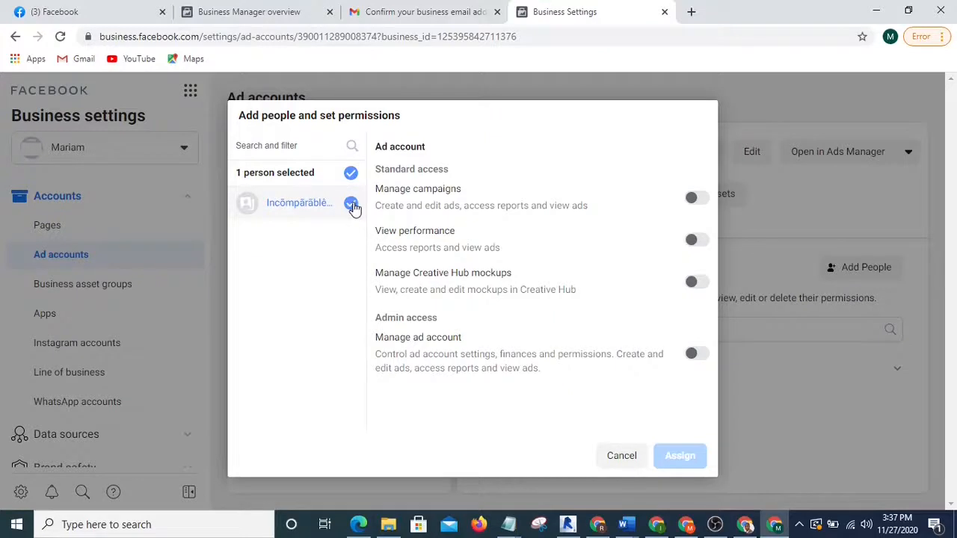
{"action": "left_click", "coordinate": [708, 200]}
{"action": "left_click", "coordinate": [703, 359]}
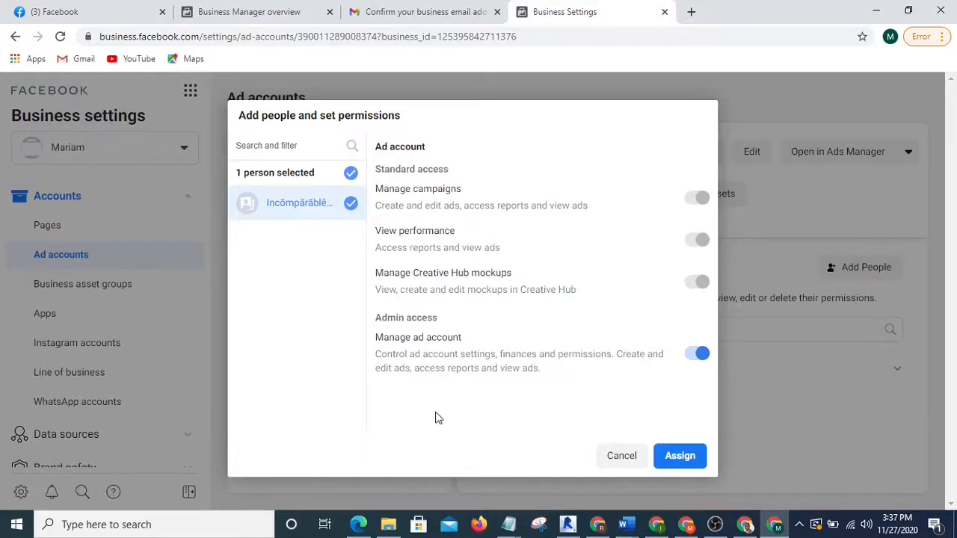
{"action": "left_click", "coordinate": [680, 456]}
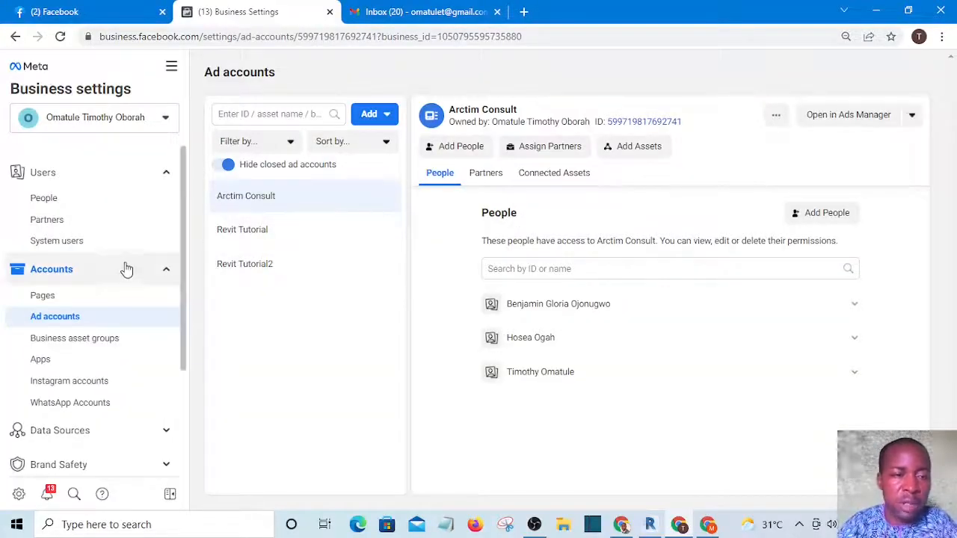
- Open the Pages section of Business settings and start adding an existing Facebook Page
{"action": "left_click", "coordinate": [43, 296]}
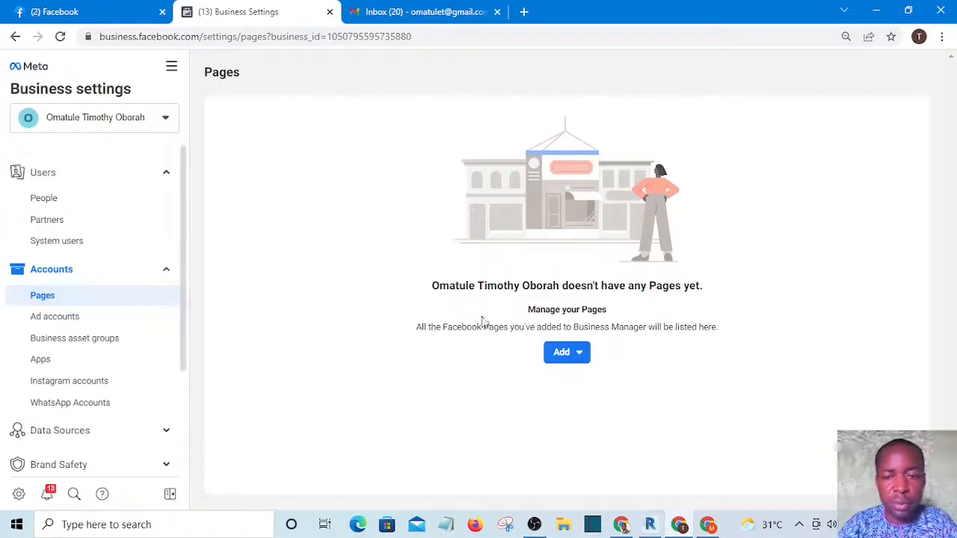
{"action": "left_click", "coordinate": [570, 356]}
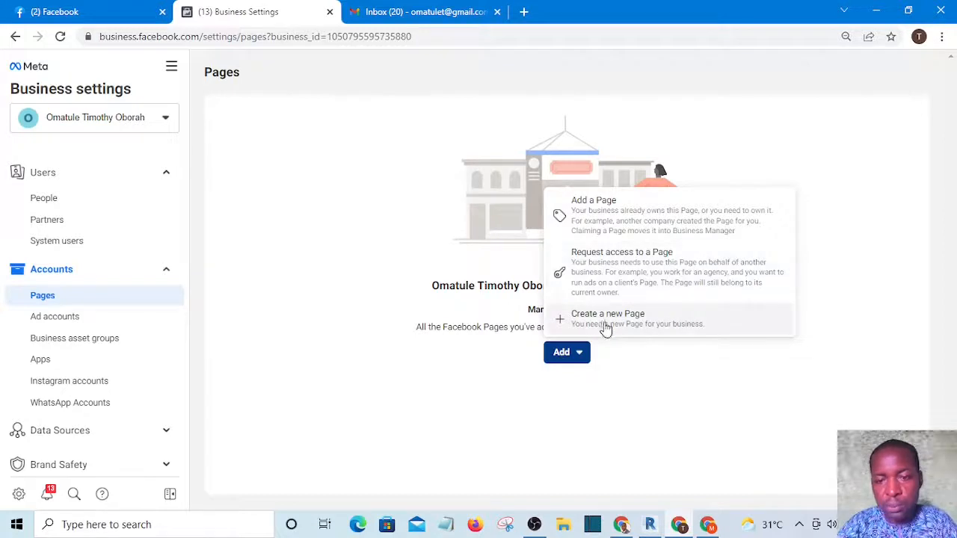
{"action": "left_click", "coordinate": [608, 211]}
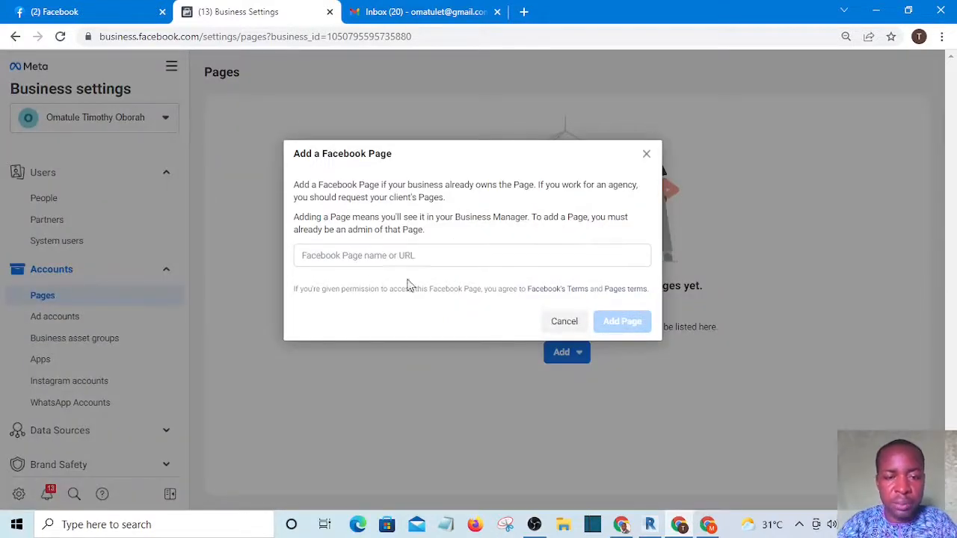
{"action": "left_click", "coordinate": [439, 257]}
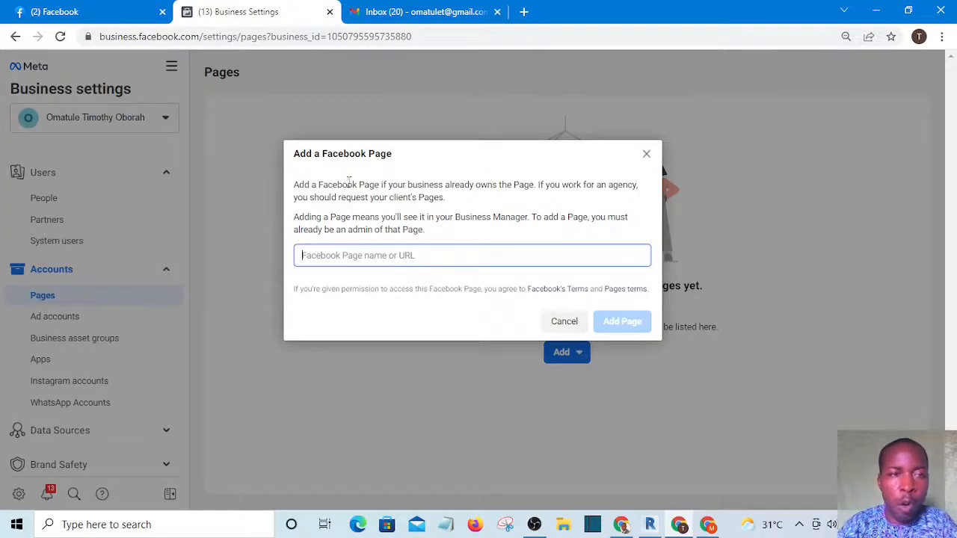
- Switch to the Facebook tab, open the managed Entrepreneur Page, and copy its full URL
{"action": "left_click", "coordinate": [65, 11]}
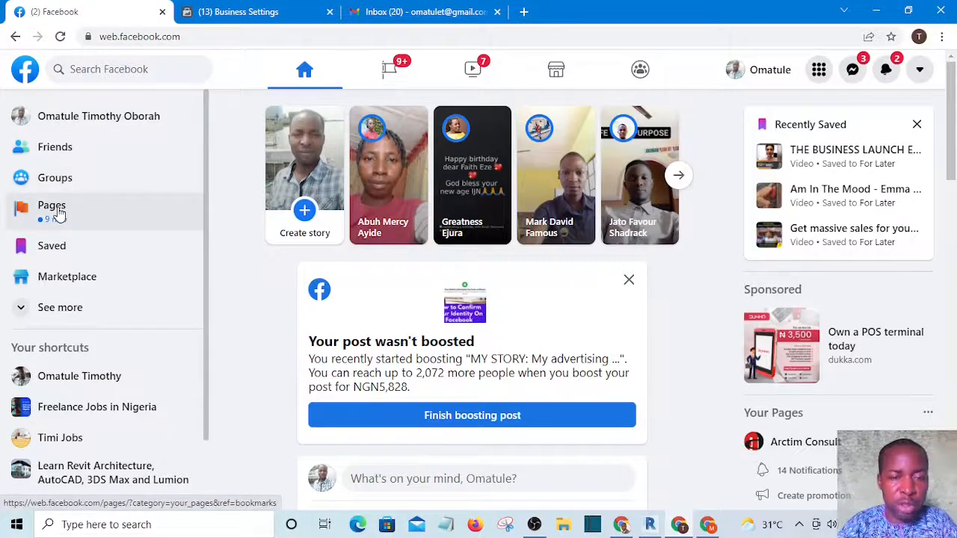
{"action": "left_click", "coordinate": [60, 215]}
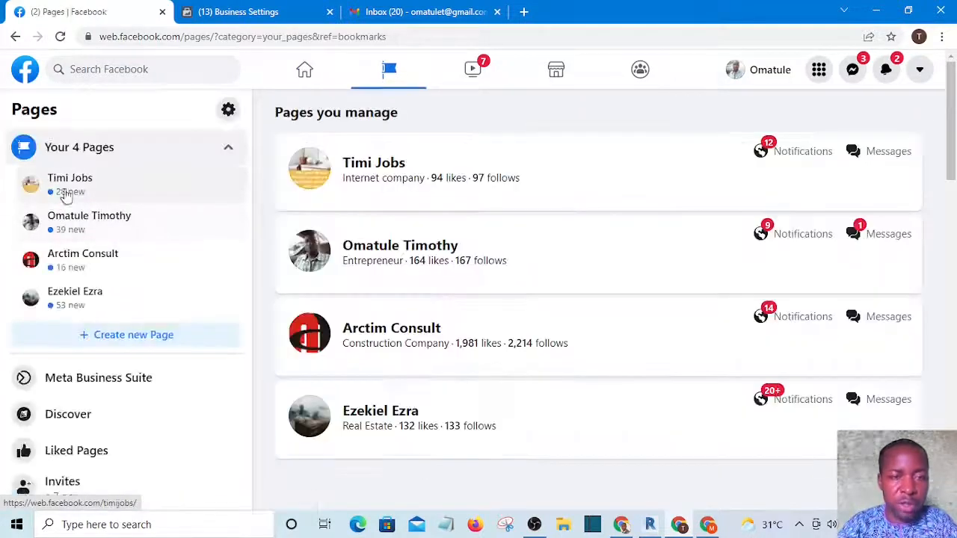
{"action": "left_click", "coordinate": [72, 219]}
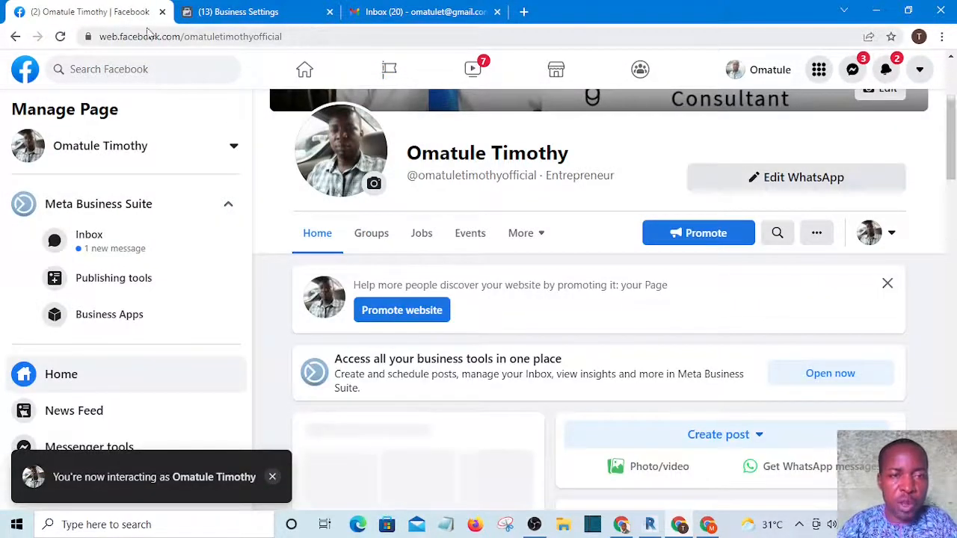
{"action": "left_click", "coordinate": [300, 35]}
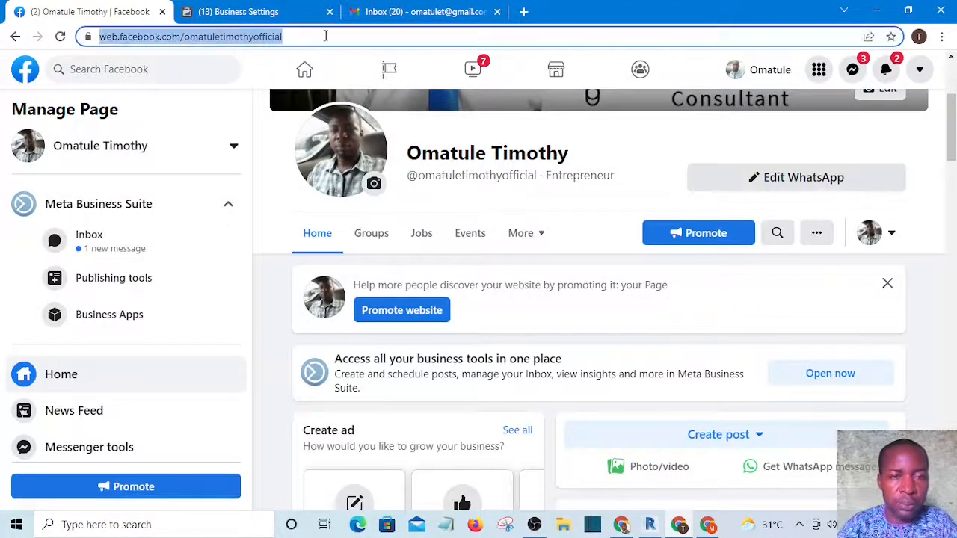
{"action": "left_click", "coordinate": [329, 36]}
{"action": "left_click_drag", "start_coordinate": [329, 36], "coordinate": [99, 37]}
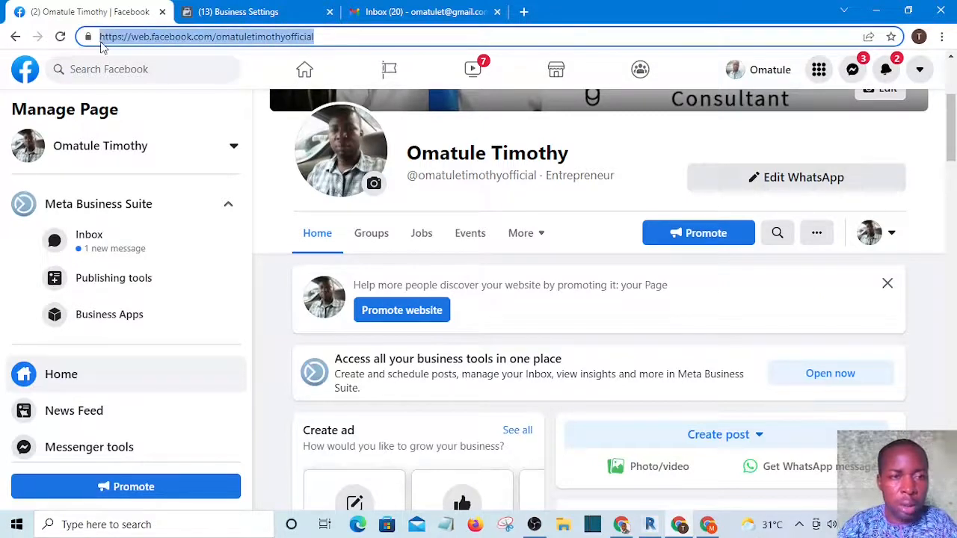
{"action": "right_click", "coordinate": [175, 39]}
{"action": "left_click", "coordinate": [213, 112]}
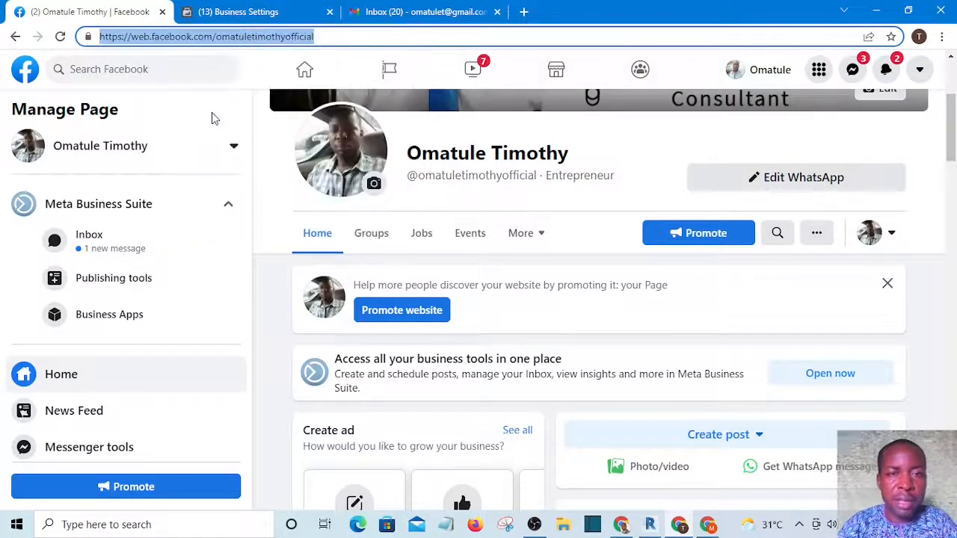
- Find the Page by its copied URL in the Add a Facebook Page form, then close the form without adding it
{"action": "left_click", "coordinate": [243, 9]}
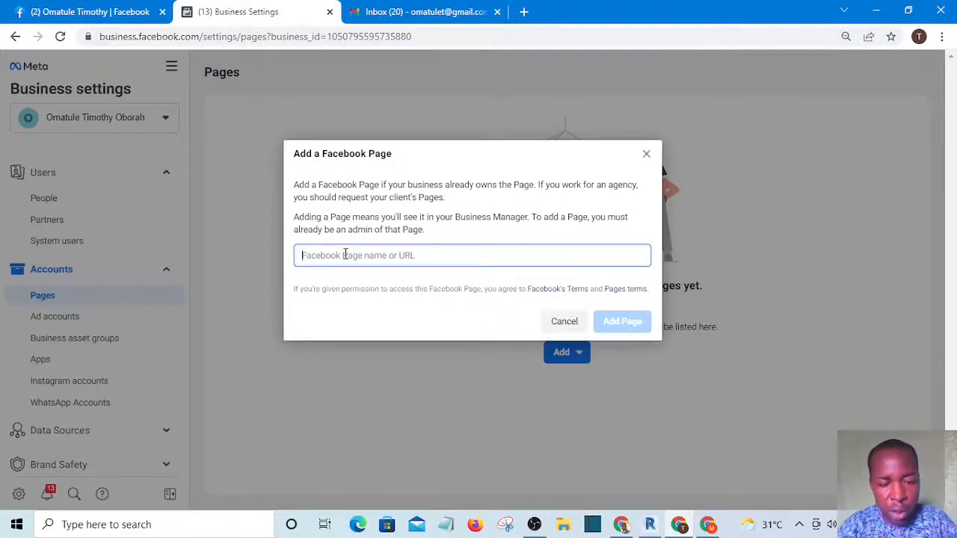
{"action": "key", "text": "ctrl+v"}
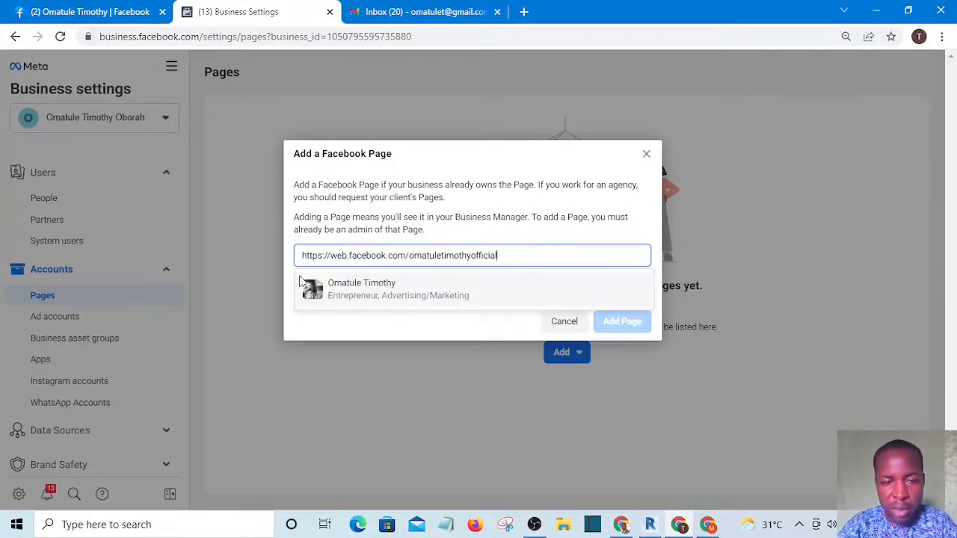
{"action": "left_click", "coordinate": [349, 289]}
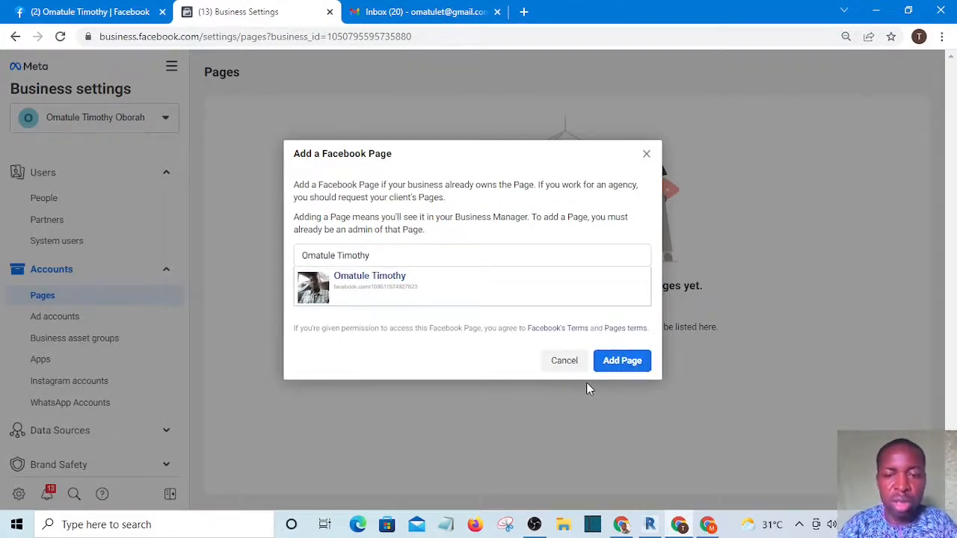
{"action": "left_click", "coordinate": [648, 156]}
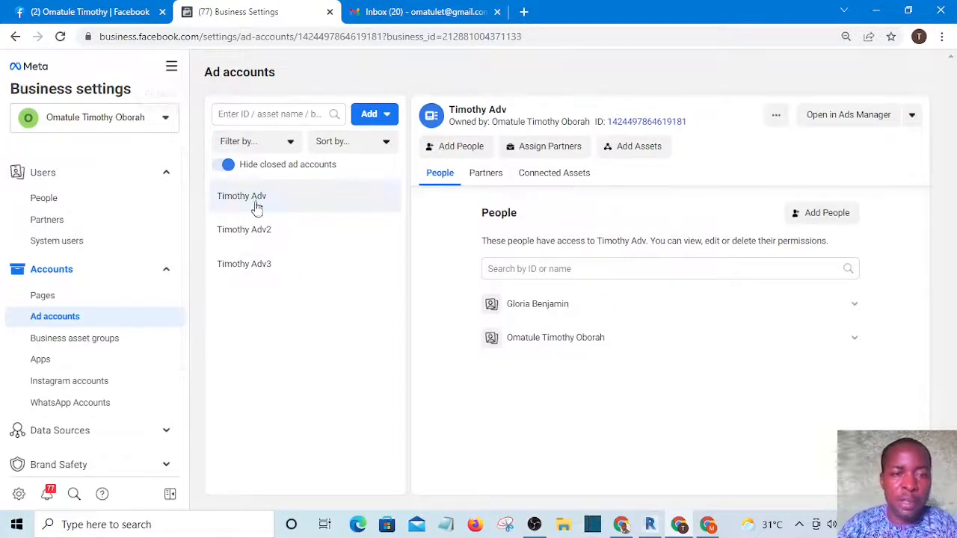
- Open the ad account settings from the business tools and go to the account's payment settings
{"action": "left_click", "coordinate": [170, 70]}
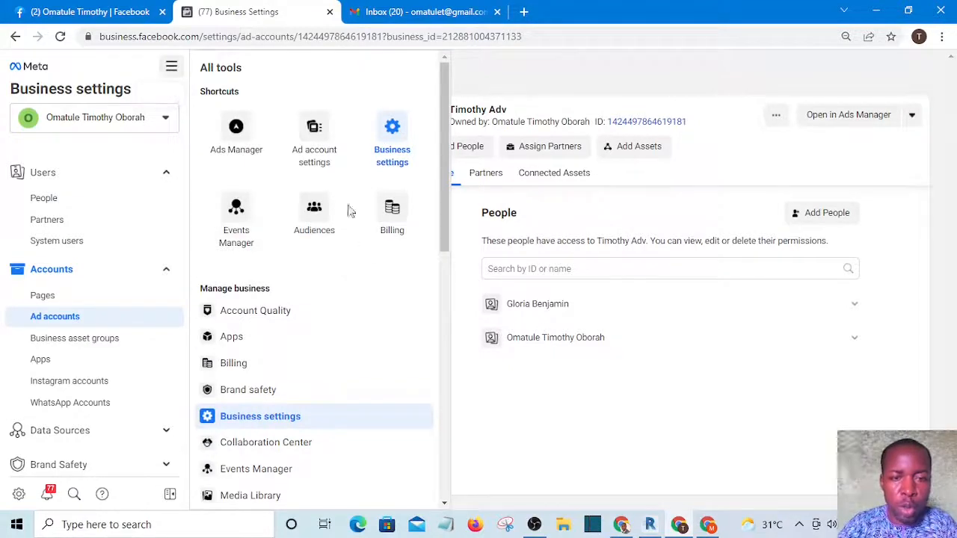
{"action": "left_click", "coordinate": [317, 147]}
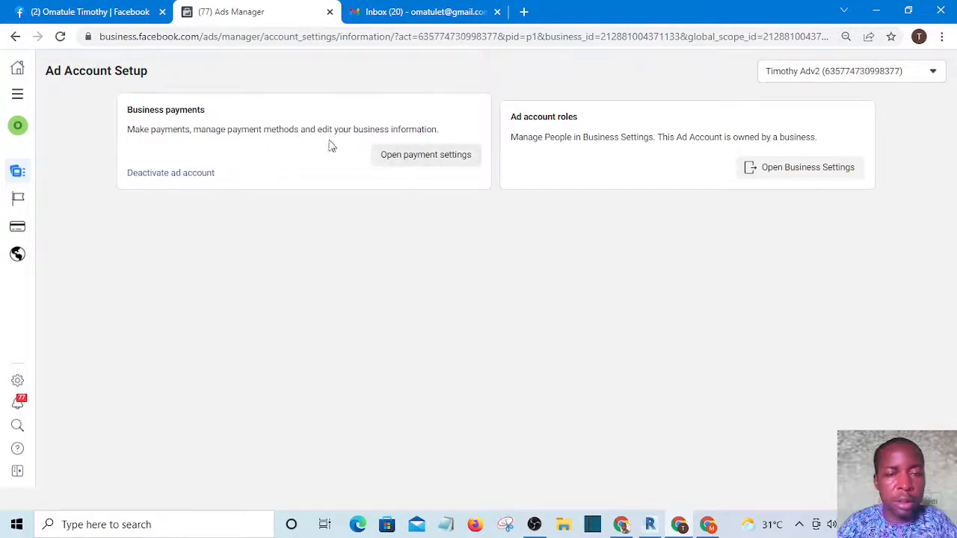
{"action": "left_click", "coordinate": [424, 158]}
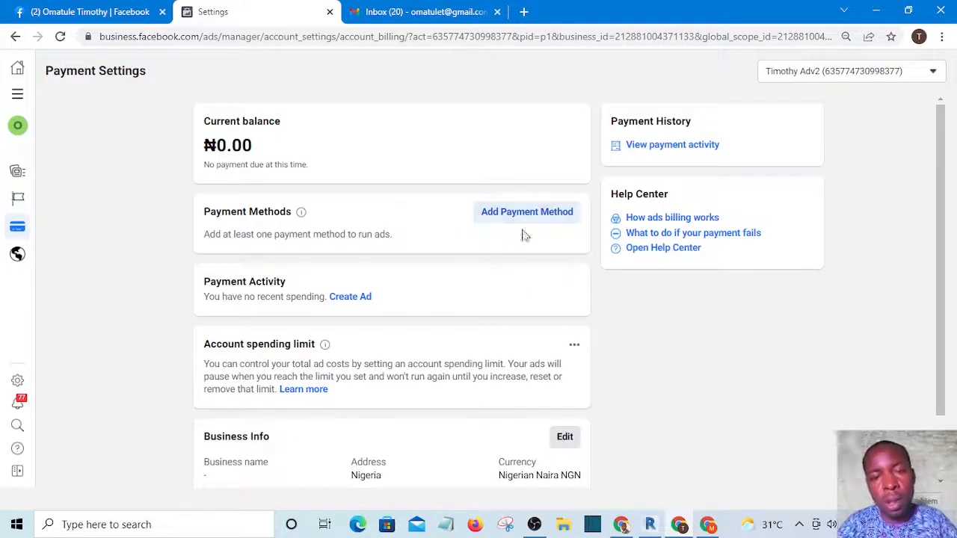
- Start adding a payment method and accept Nigeria, Nigerian Naira and (GMT +01:00) Lagos Time as location, currency and time zone
{"action": "scroll", "coordinate": [489, 261], "scroll_direction": "down", "scroll_amount": 1}
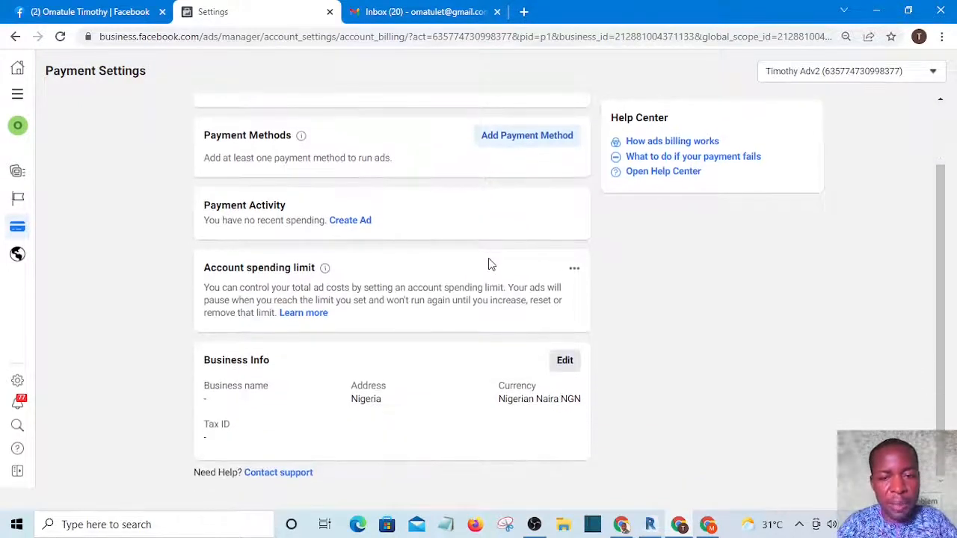
{"action": "scroll", "coordinate": [496, 248], "scroll_direction": "up", "scroll_amount": 1}
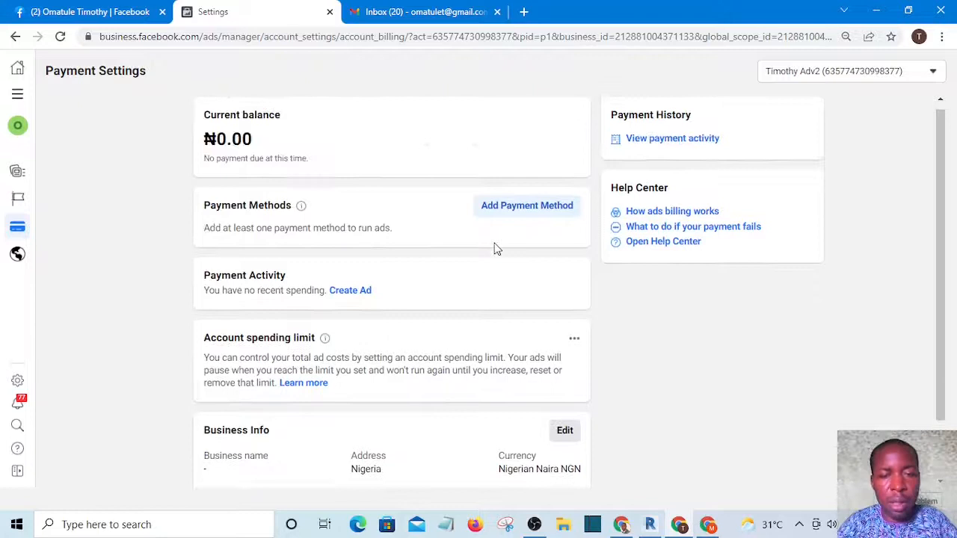
{"action": "left_click", "coordinate": [523, 206]}
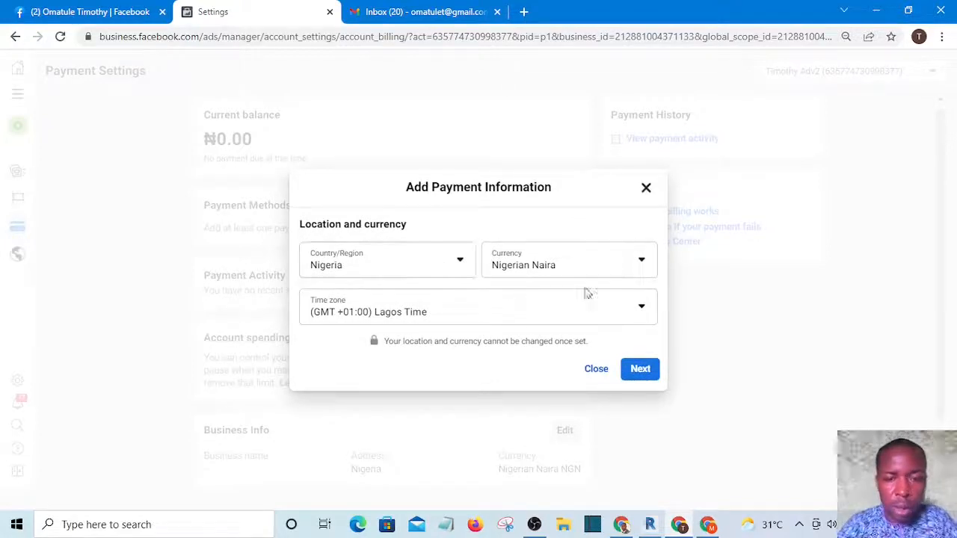
{"action": "left_click", "coordinate": [622, 269]}
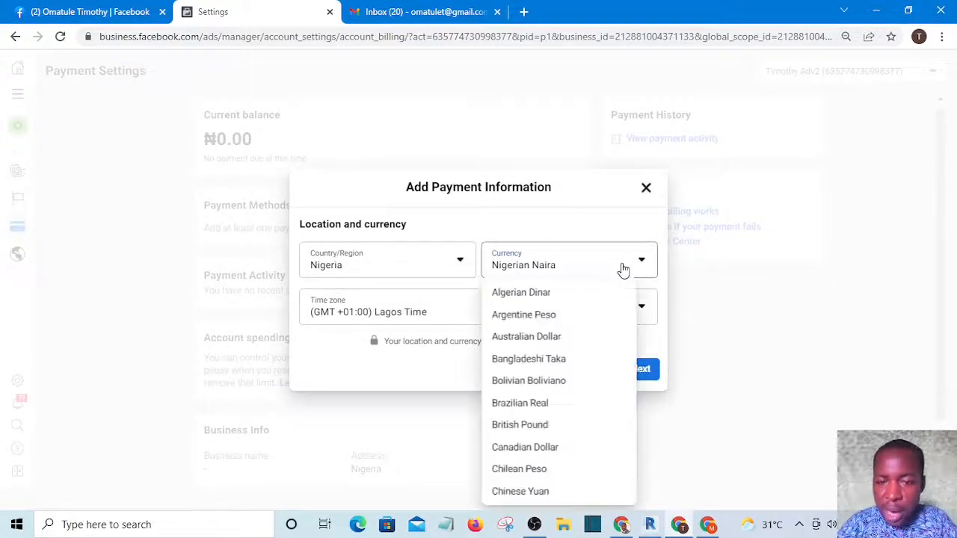
{"action": "left_click", "coordinate": [622, 269]}
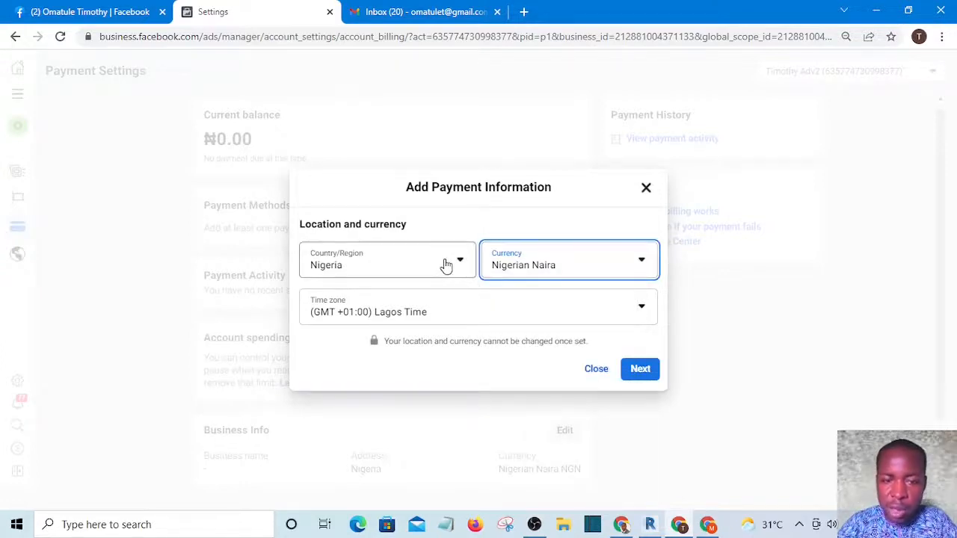
{"action": "left_click", "coordinate": [446, 265]}
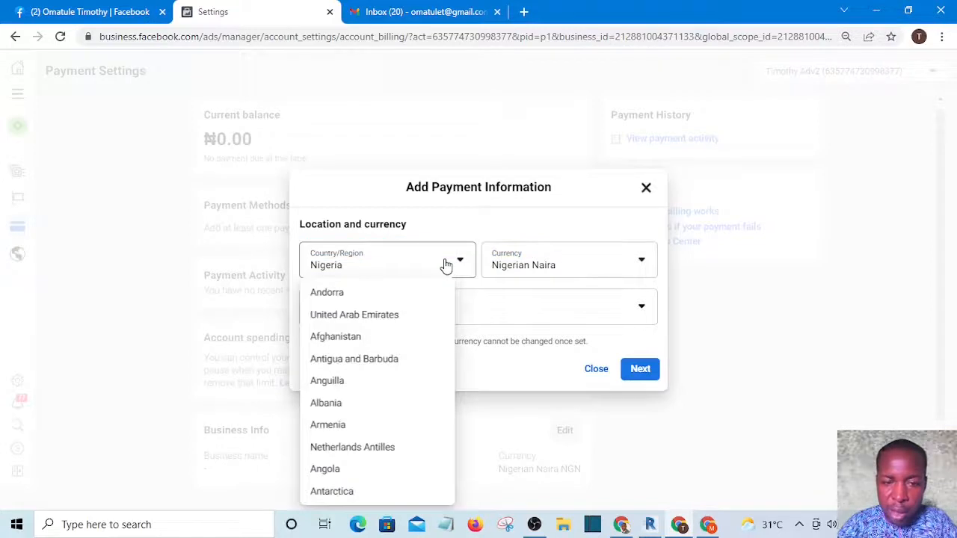
{"action": "left_click", "coordinate": [446, 265]}
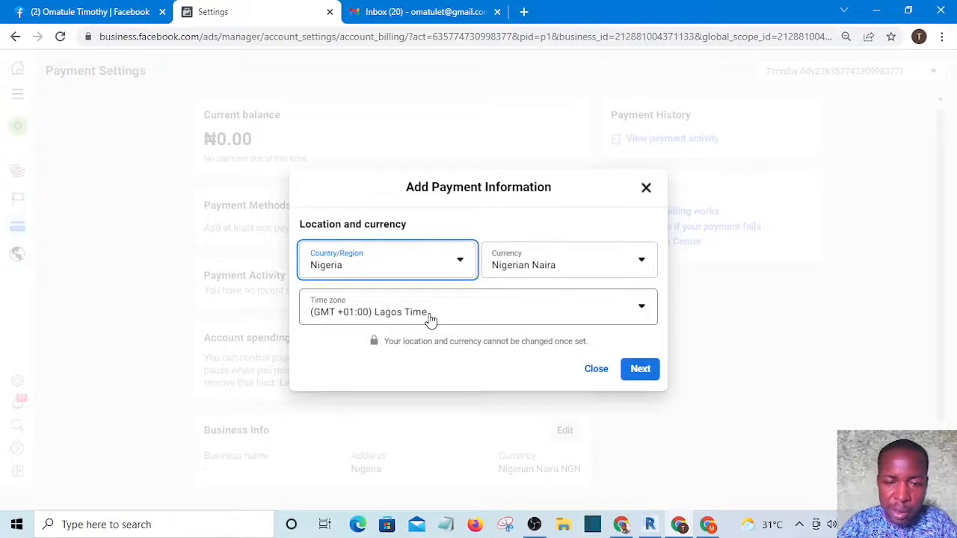
{"action": "left_click", "coordinate": [643, 368]}
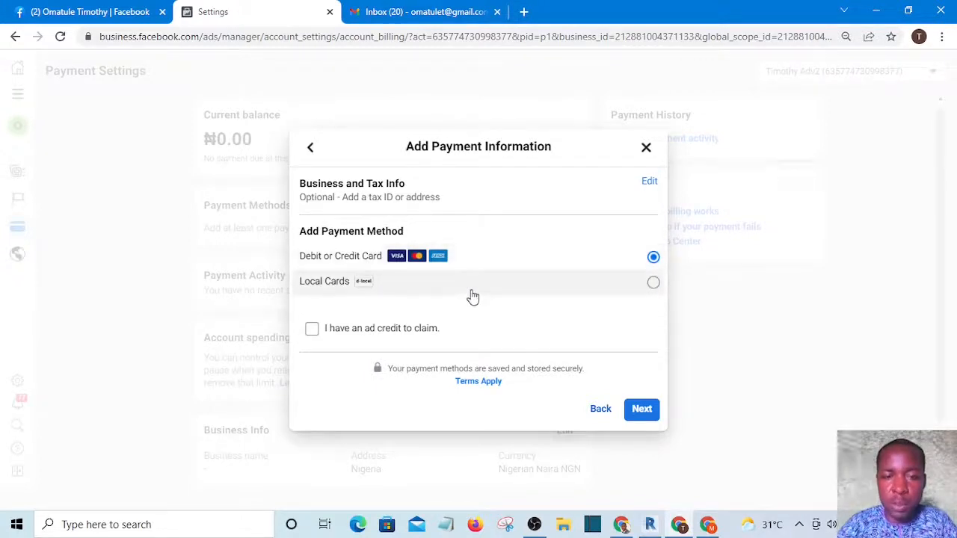
- Choose Local Cards as the payment method and continue to the tax information
{"action": "left_click", "coordinate": [654, 285]}
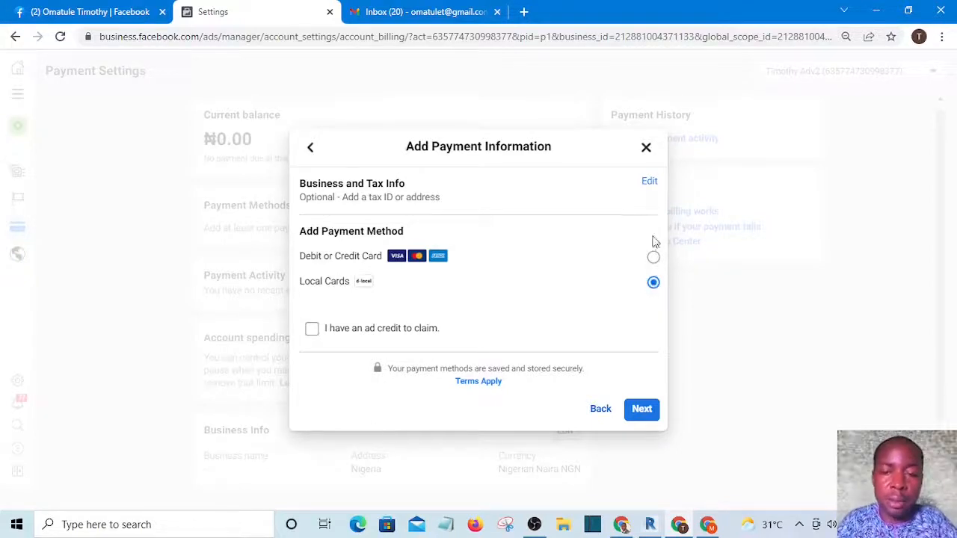
{"action": "left_click", "coordinate": [654, 258]}
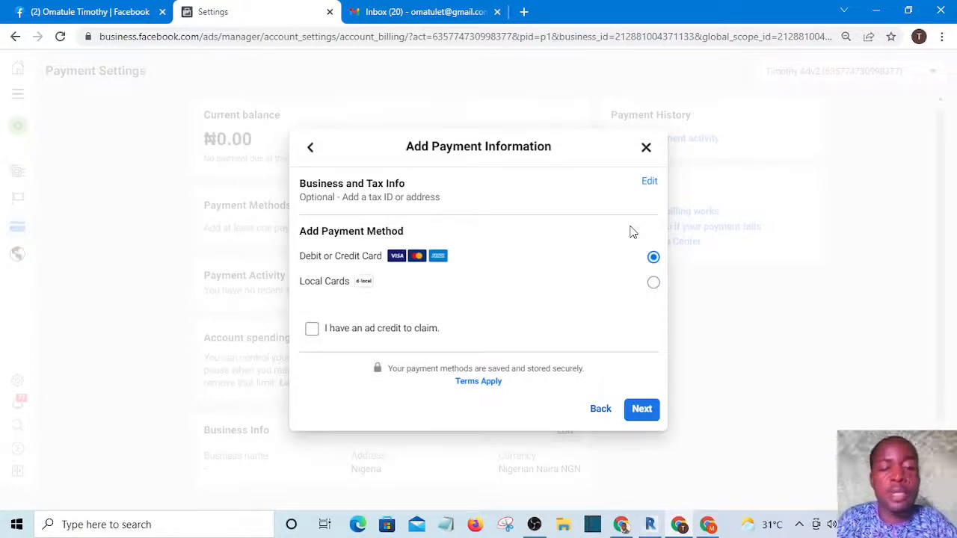
{"action": "left_click", "coordinate": [653, 284]}
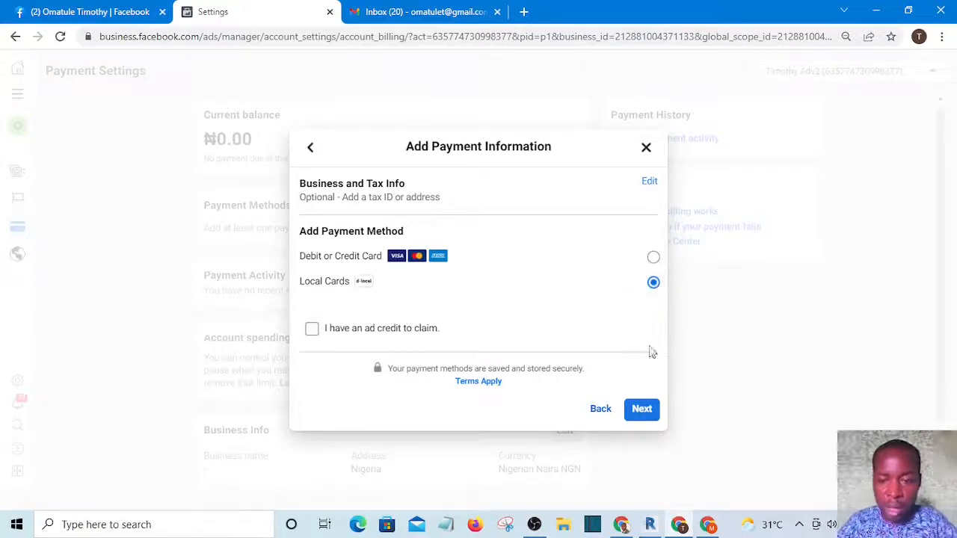
{"action": "left_click", "coordinate": [643, 411]}
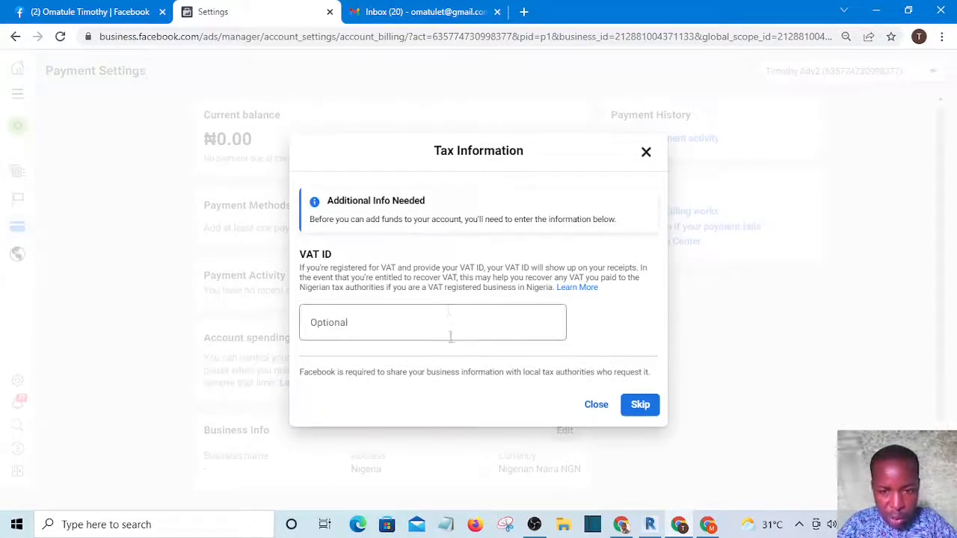
- Skip the optional VAT ID in the tax information and continue to adding funds
{"action": "left_click", "coordinate": [371, 326]}
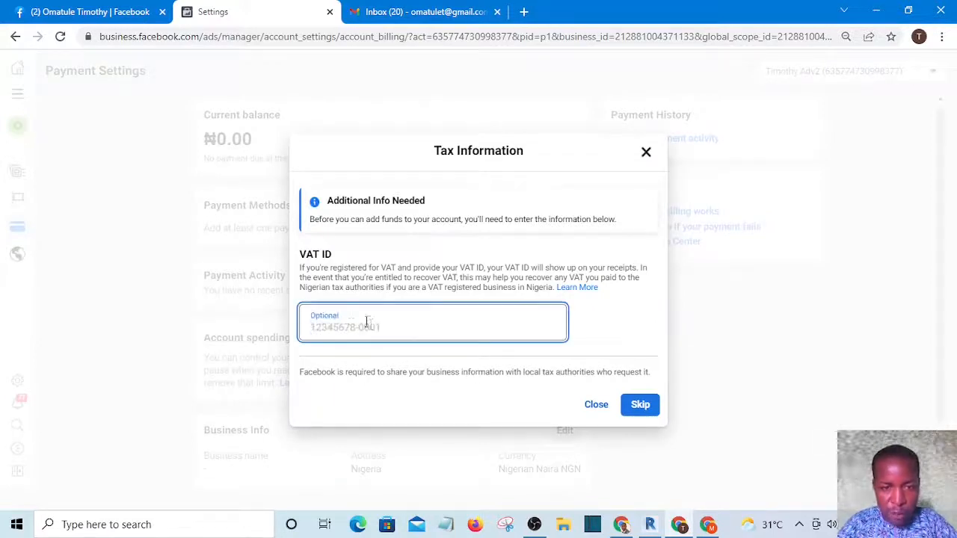
{"action": "left_click", "coordinate": [602, 334]}
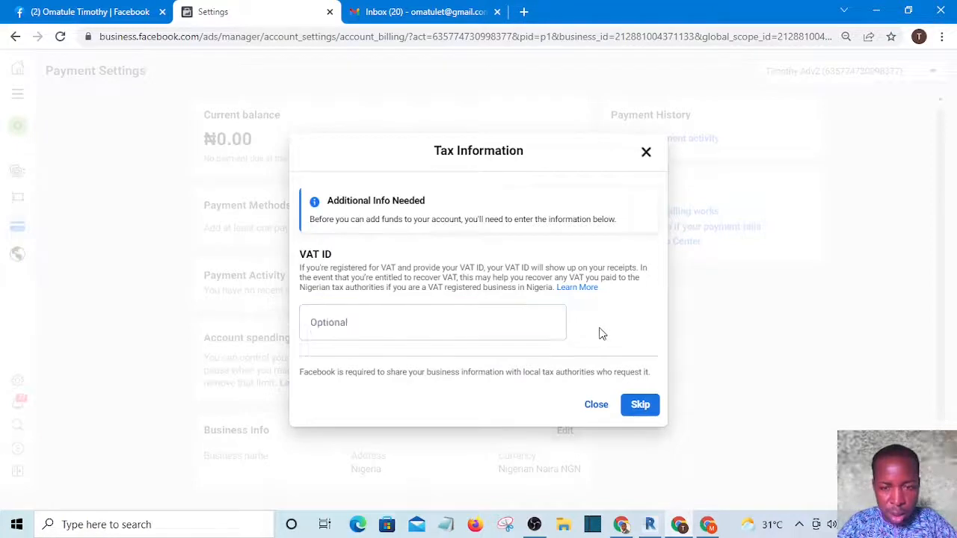
{"action": "left_click", "coordinate": [640, 405]}
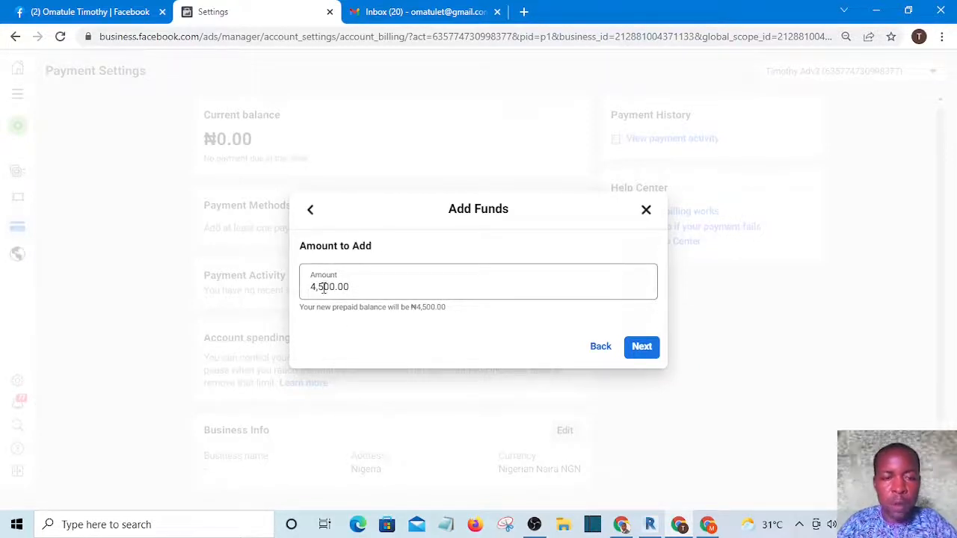
- Set the amount of funds to add to 2000.00 and continue to the card selection
{"action": "left_click_drag", "start_coordinate": [324, 288], "coordinate": [304, 288]}
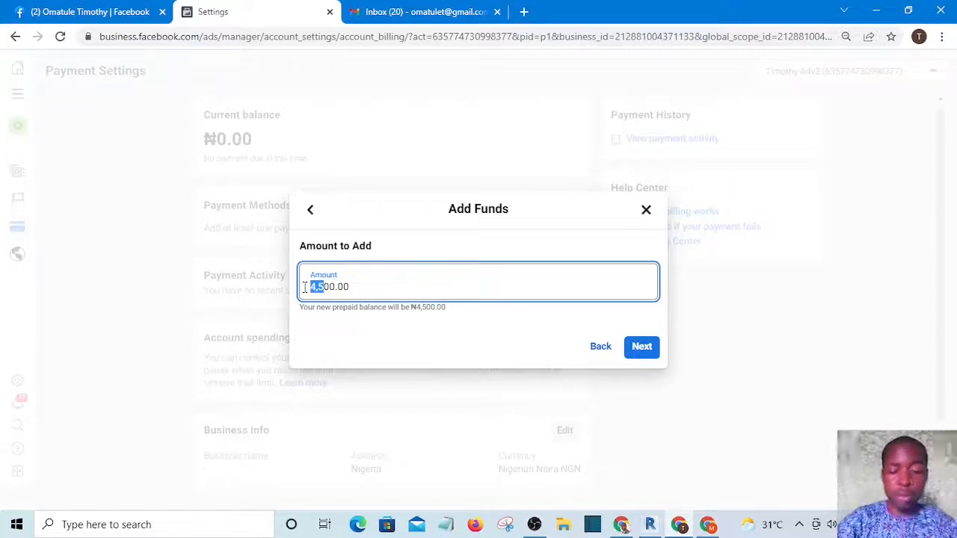
{"action": "type", "text": "20"}
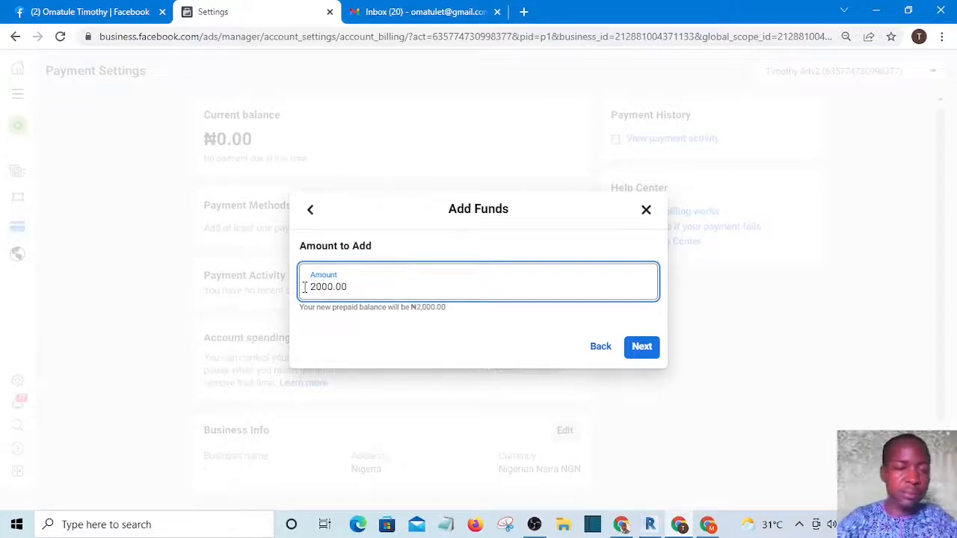
{"action": "left_click", "coordinate": [647, 348]}
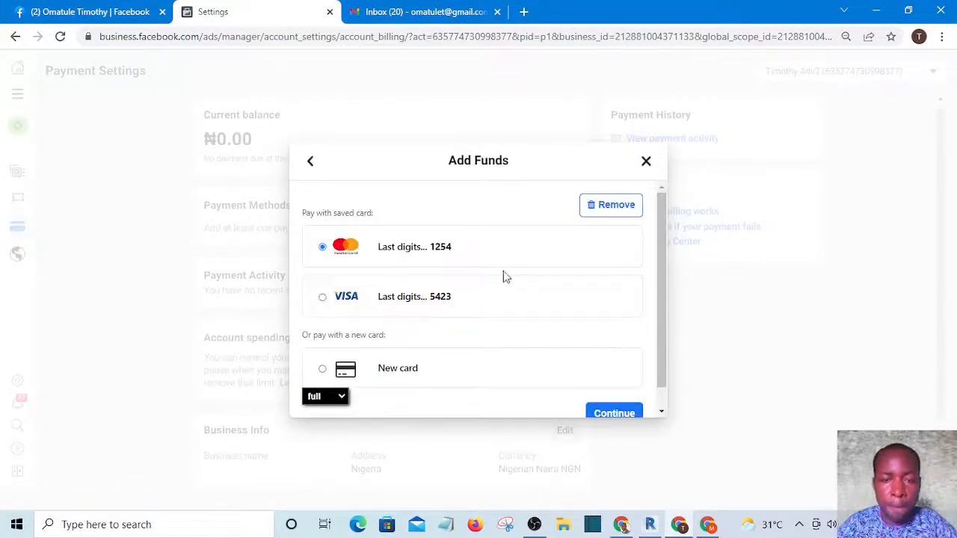
- Choose to pay with a new card instead of a saved one, and look through its card details form
{"action": "scroll", "coordinate": [524, 280], "scroll_direction": "down", "scroll_amount": 2}
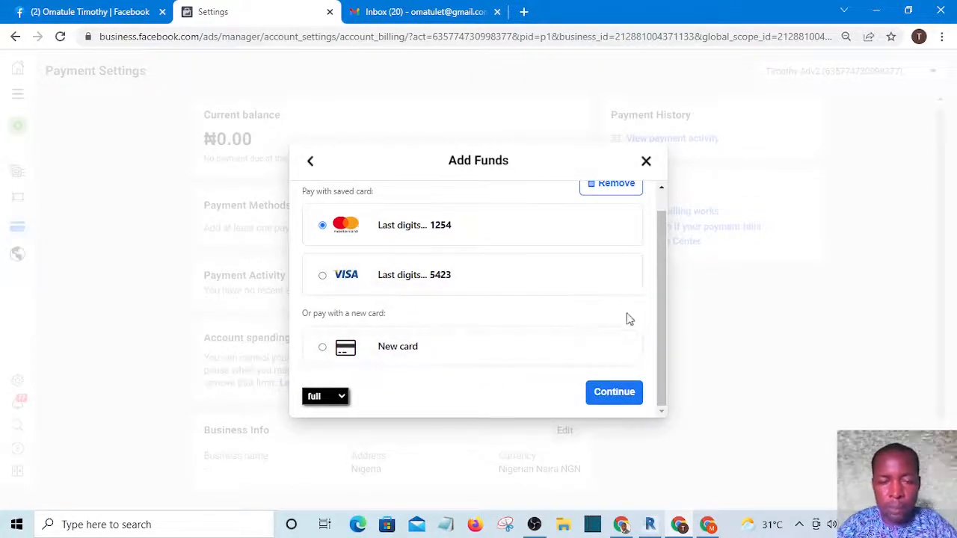
{"action": "left_click", "coordinate": [398, 355]}
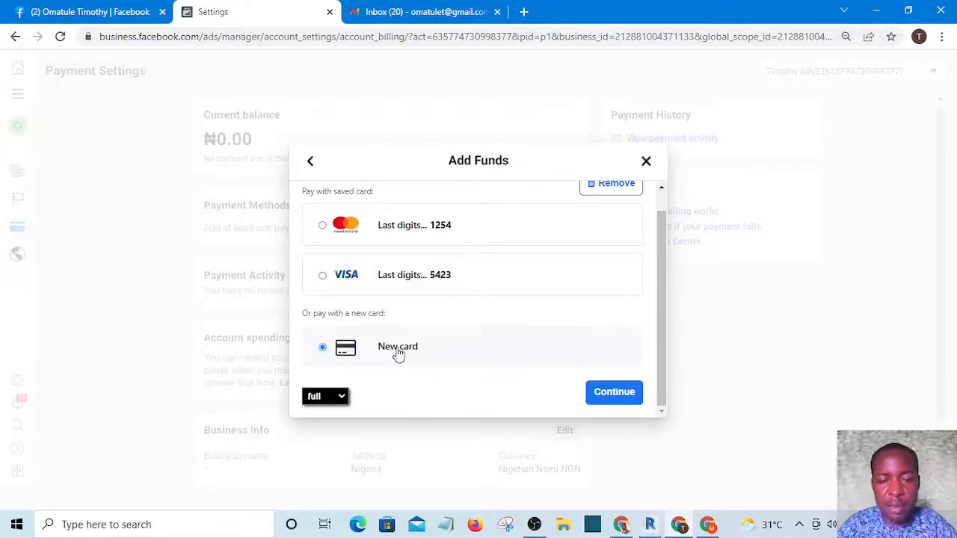
{"action": "left_click", "coordinate": [617, 396]}
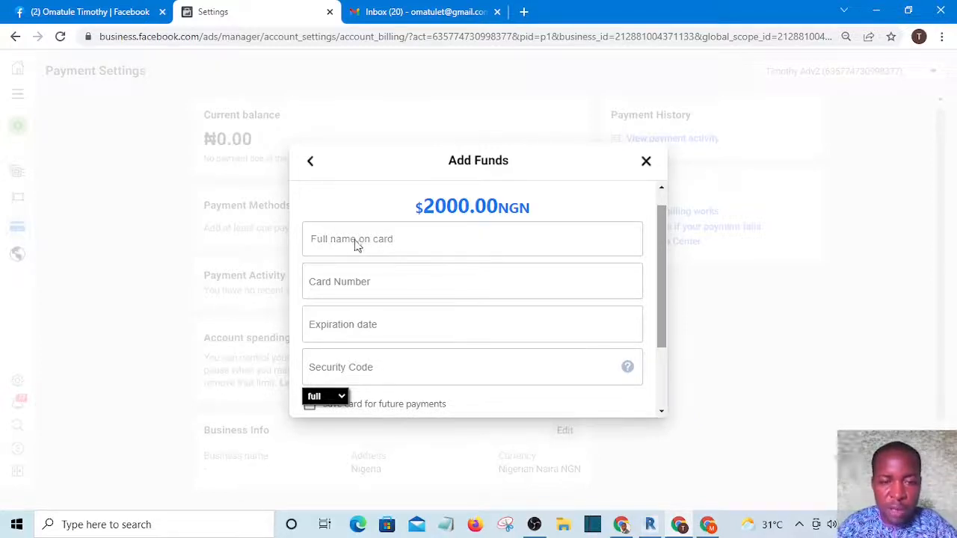
{"action": "left_click", "coordinate": [450, 240]}
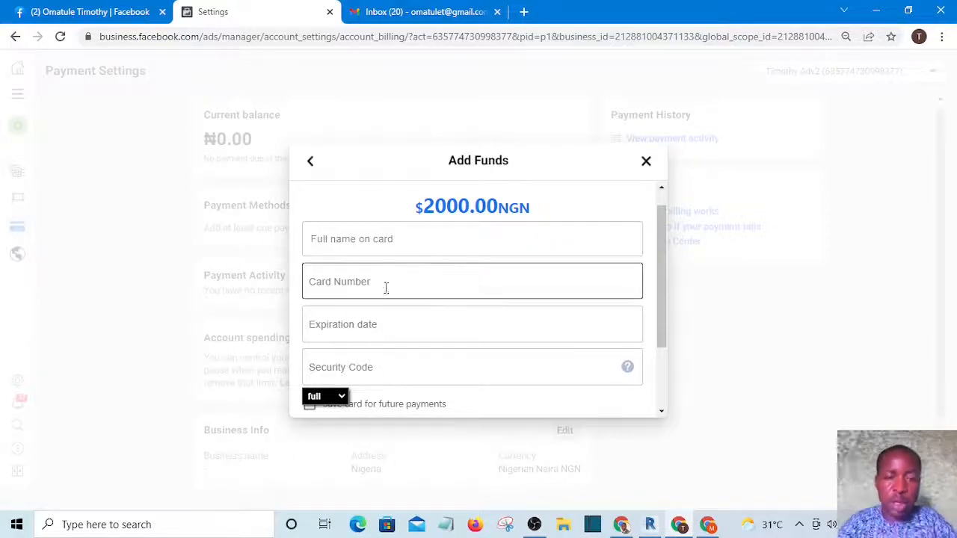
{"action": "scroll", "coordinate": [419, 292], "scroll_direction": "down", "scroll_amount": 1}
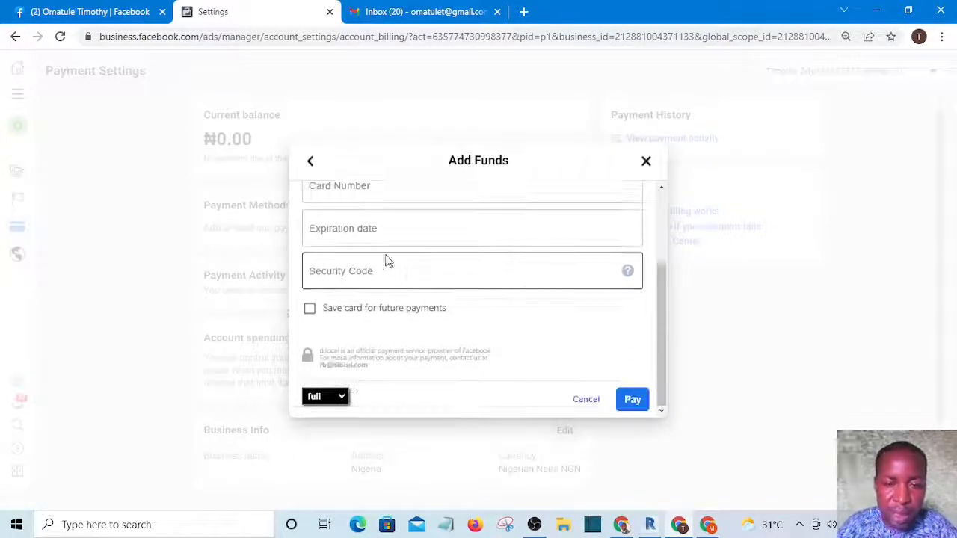
{"action": "scroll", "coordinate": [383, 258], "scroll_direction": "up", "scroll_amount": 1}
{"action": "scroll", "coordinate": [389, 300], "scroll_direction": "down", "scroll_amount": 1}
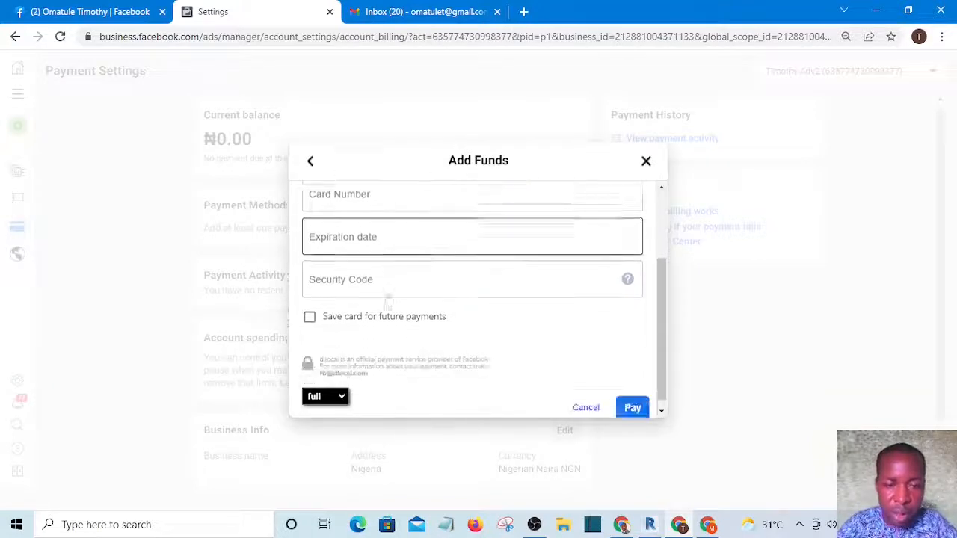